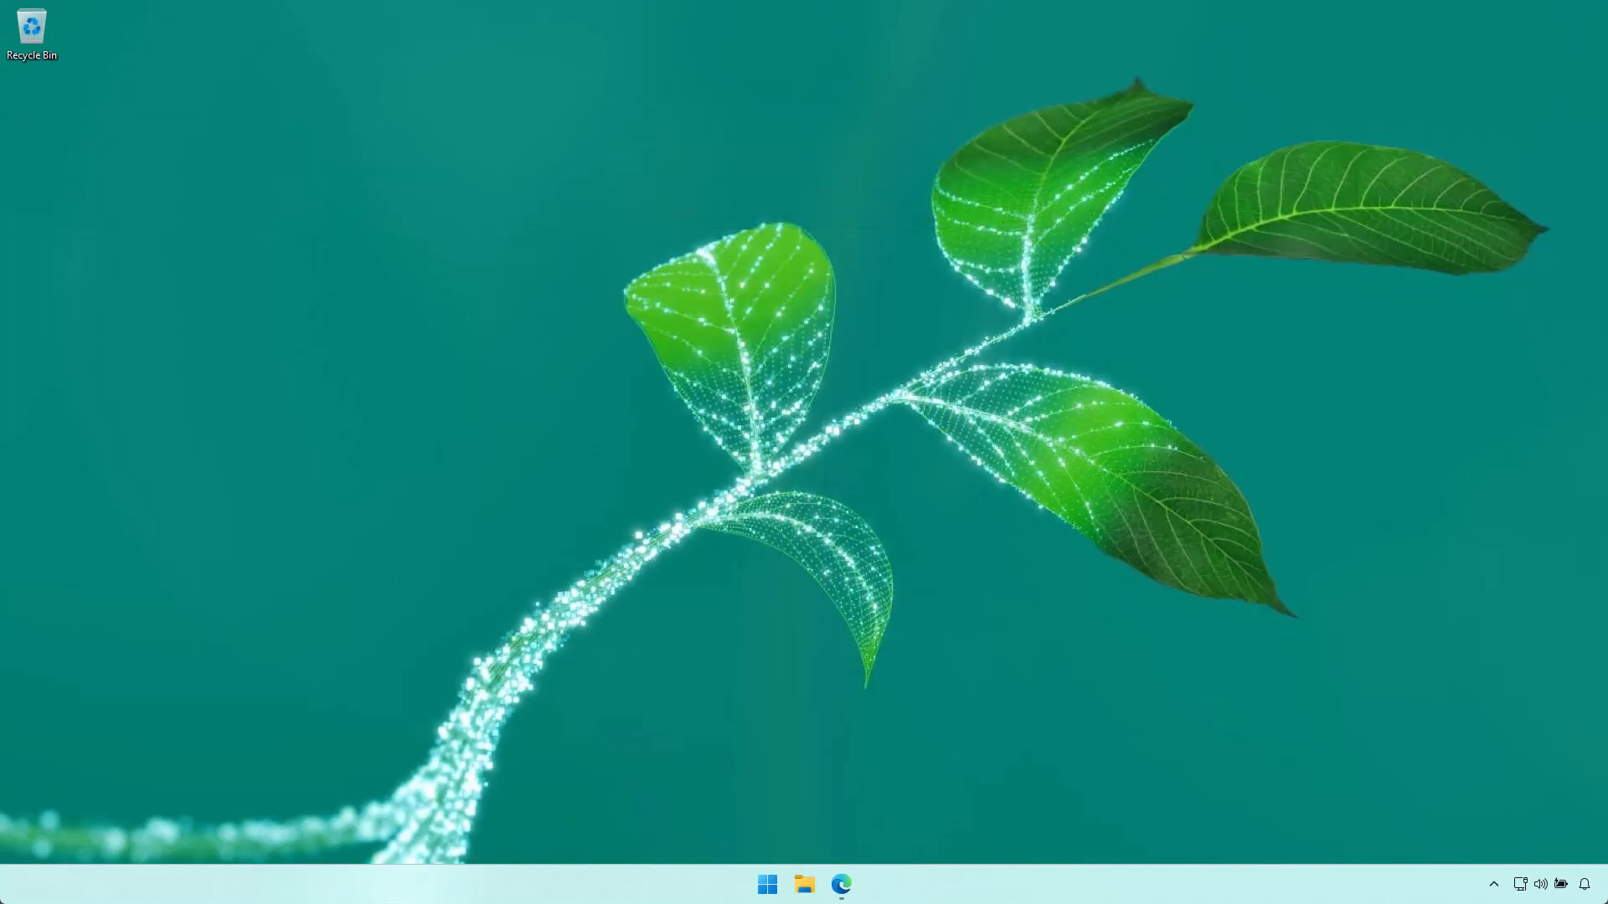
Step: Download the Windows (x64) ModusToolbox Setup installer via Infineon's Design Support pages and open it
click(844, 890)
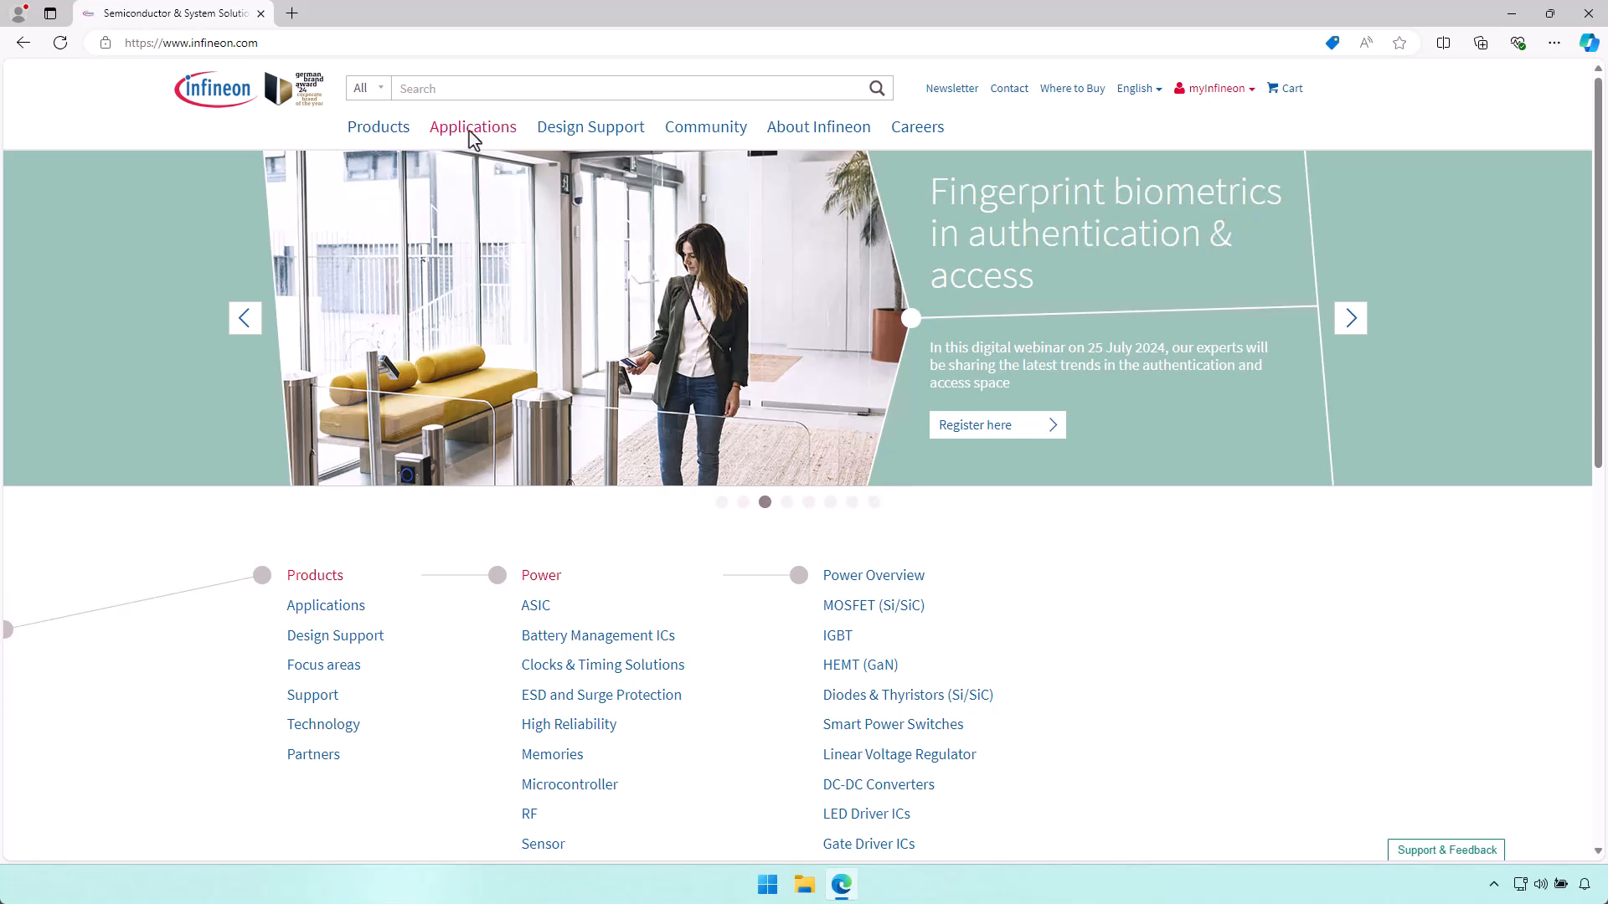
click(591, 134)
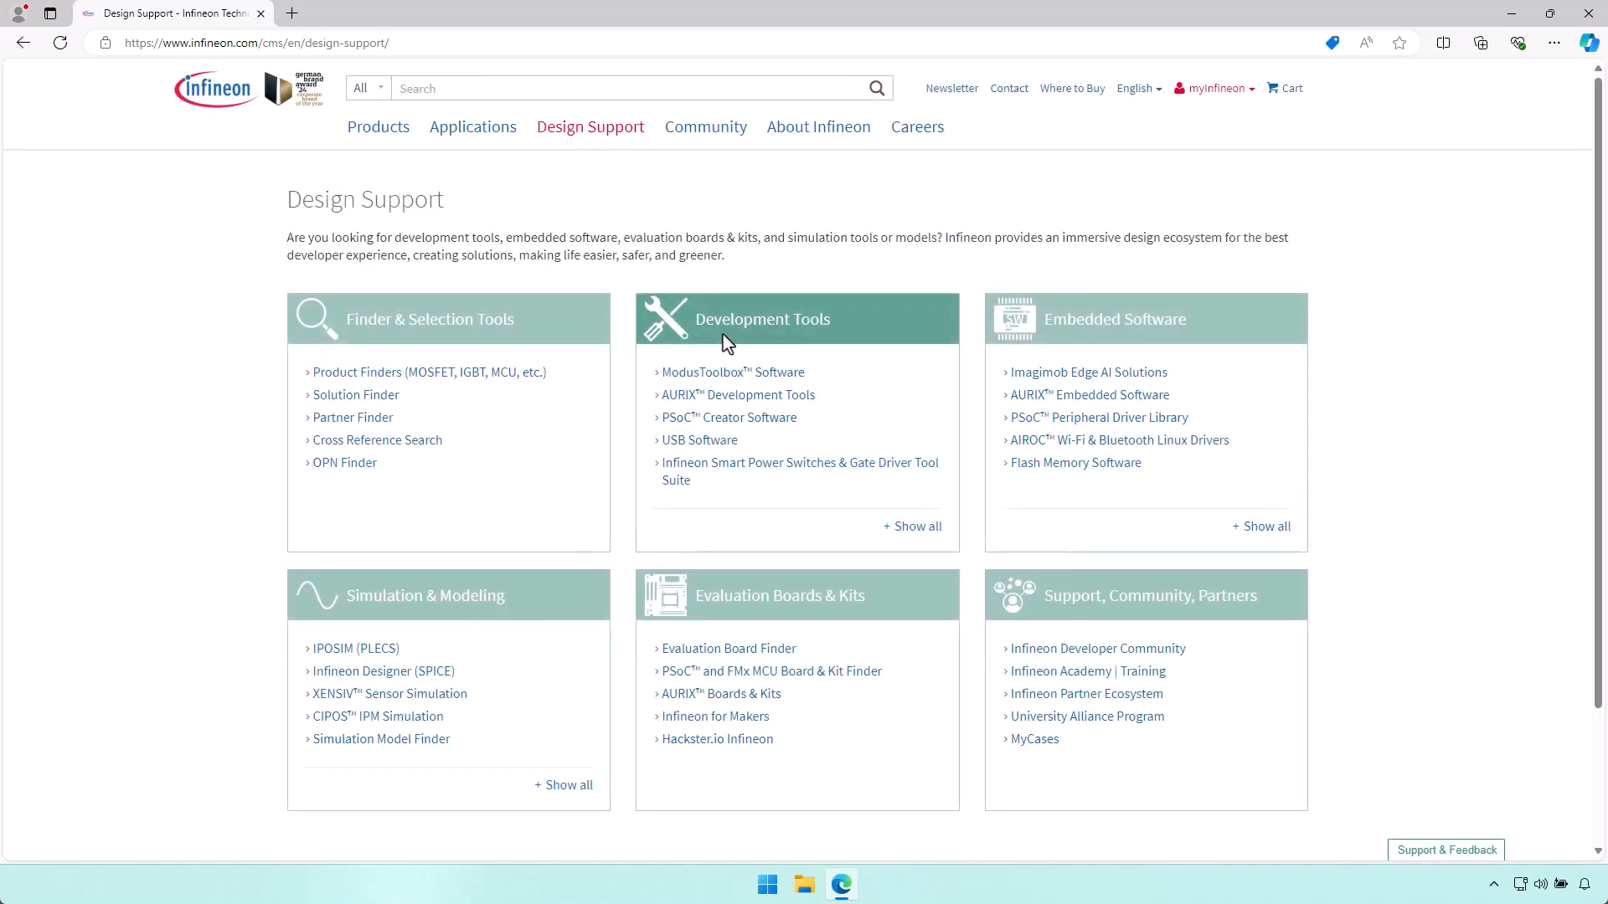
click(725, 374)
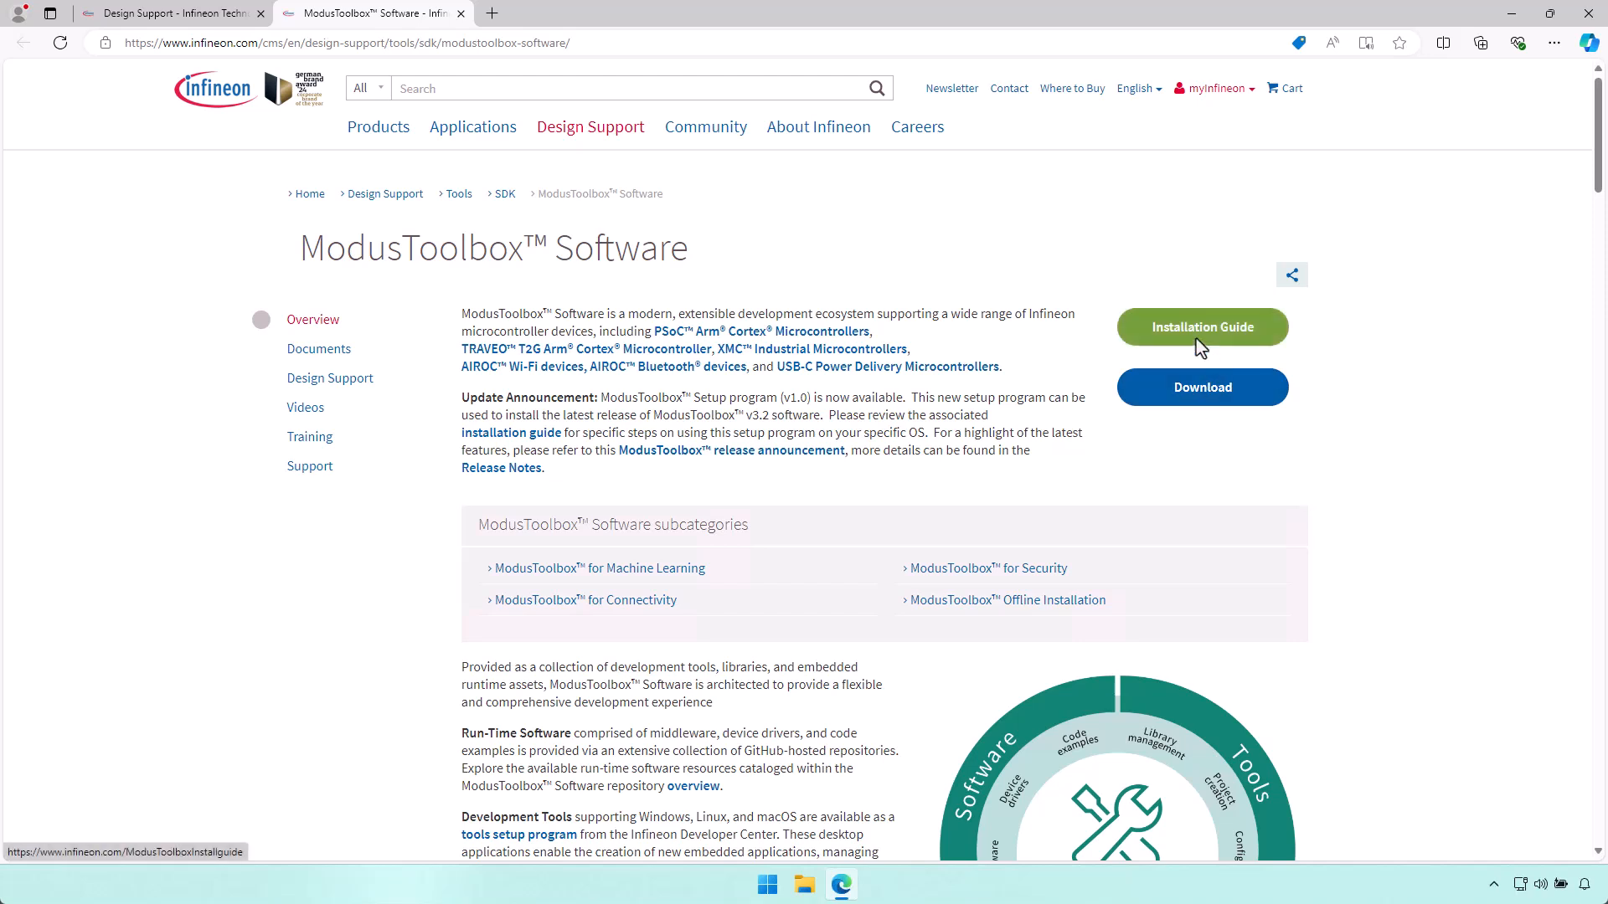
click(1203, 394)
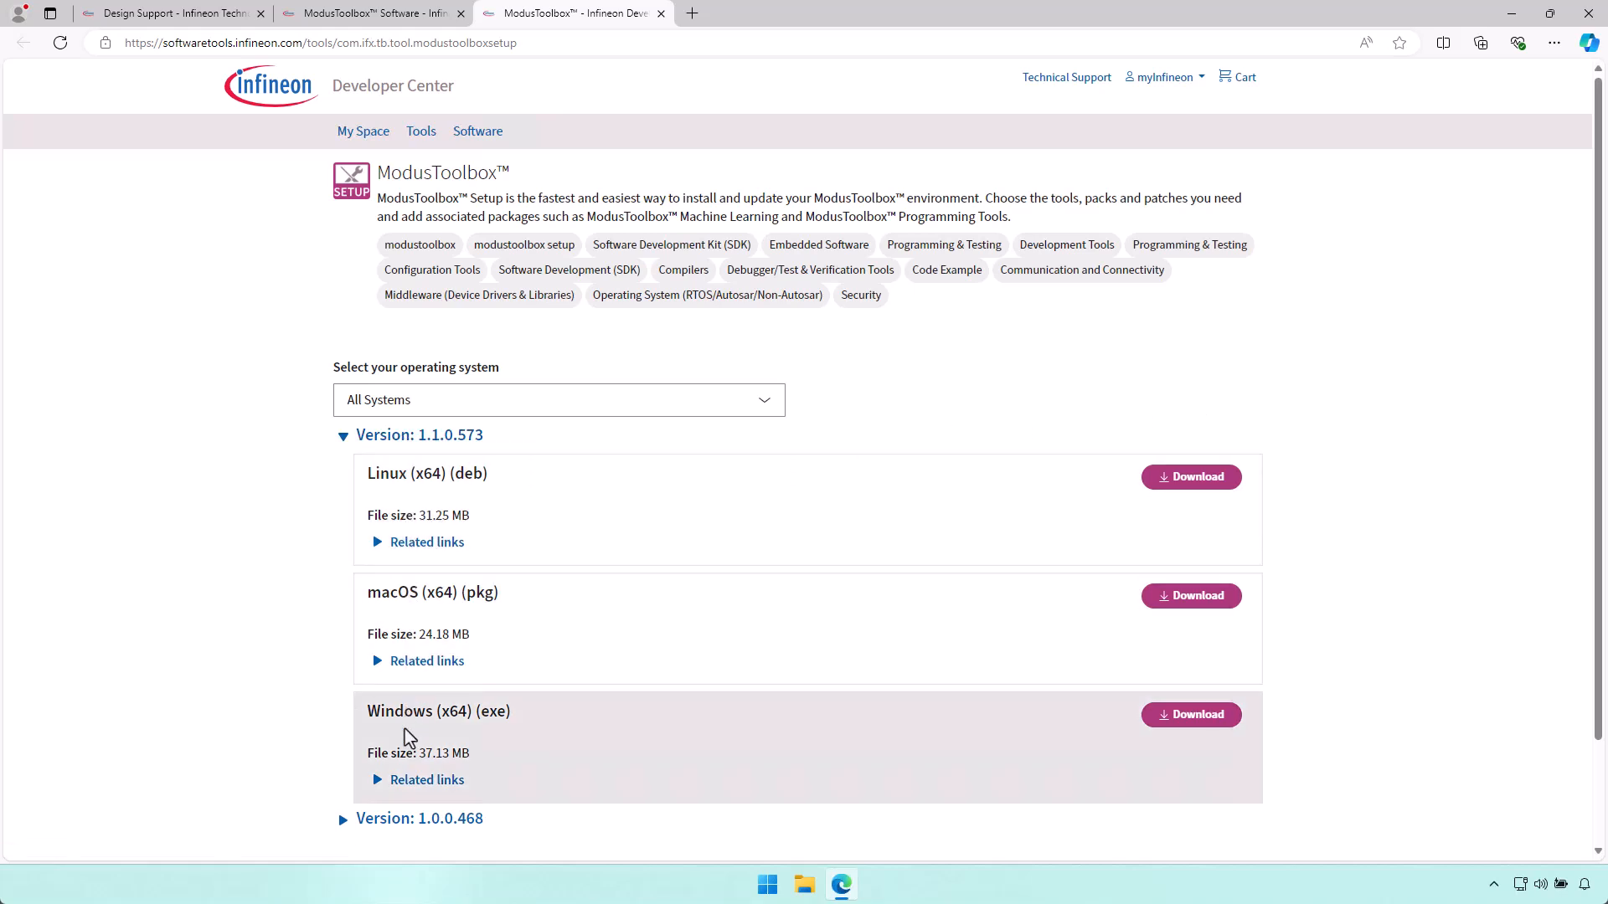
click(1201, 719)
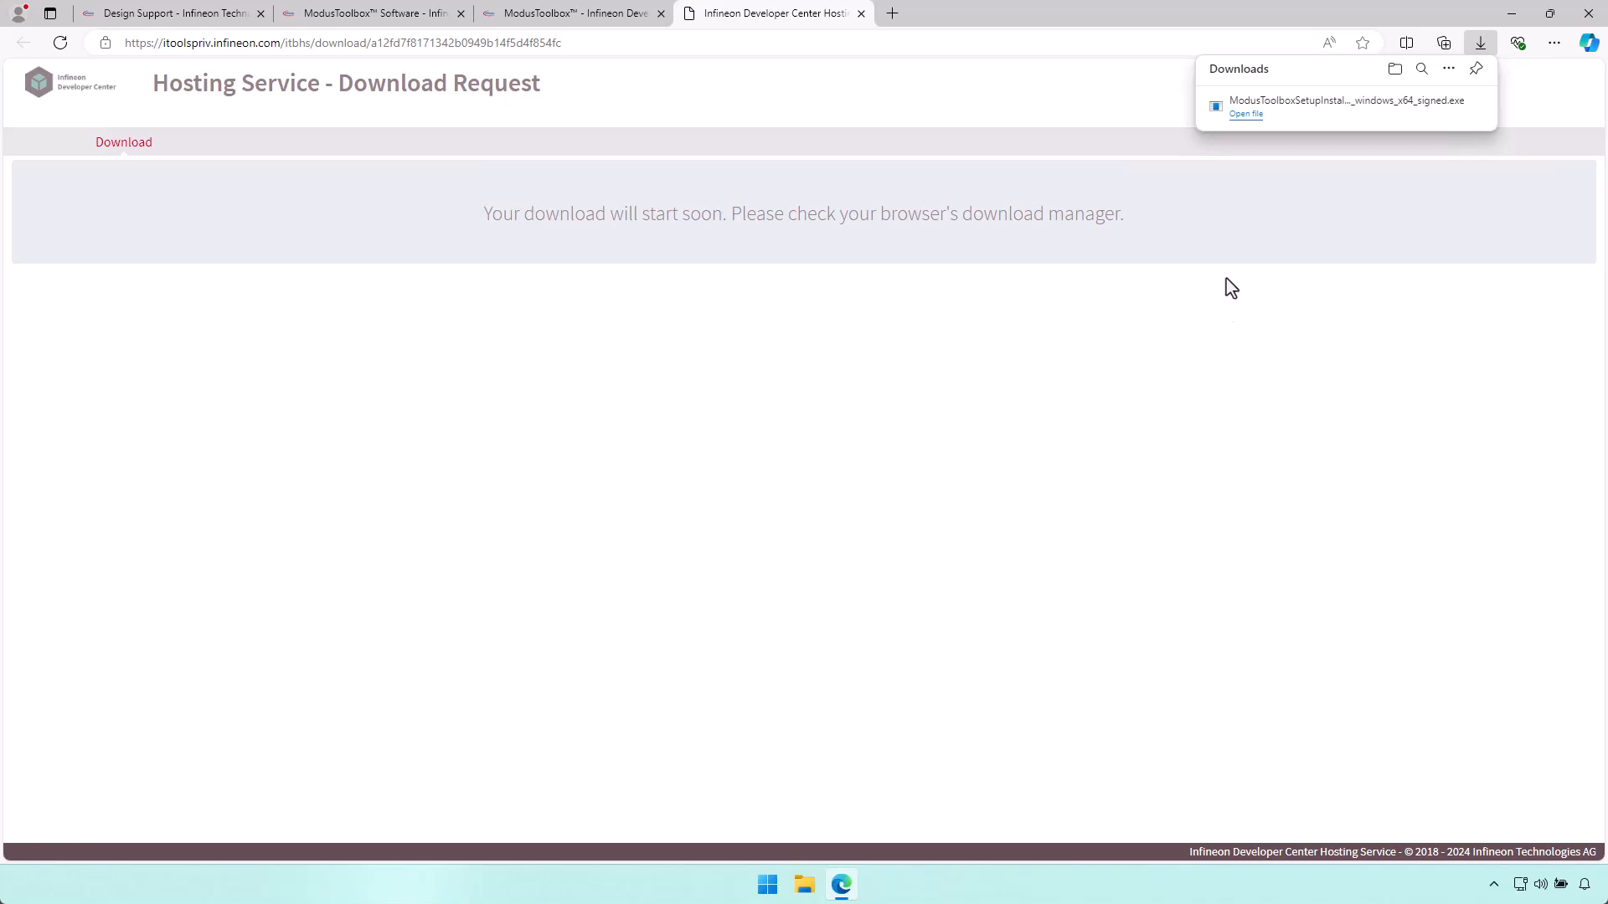
click(1246, 115)
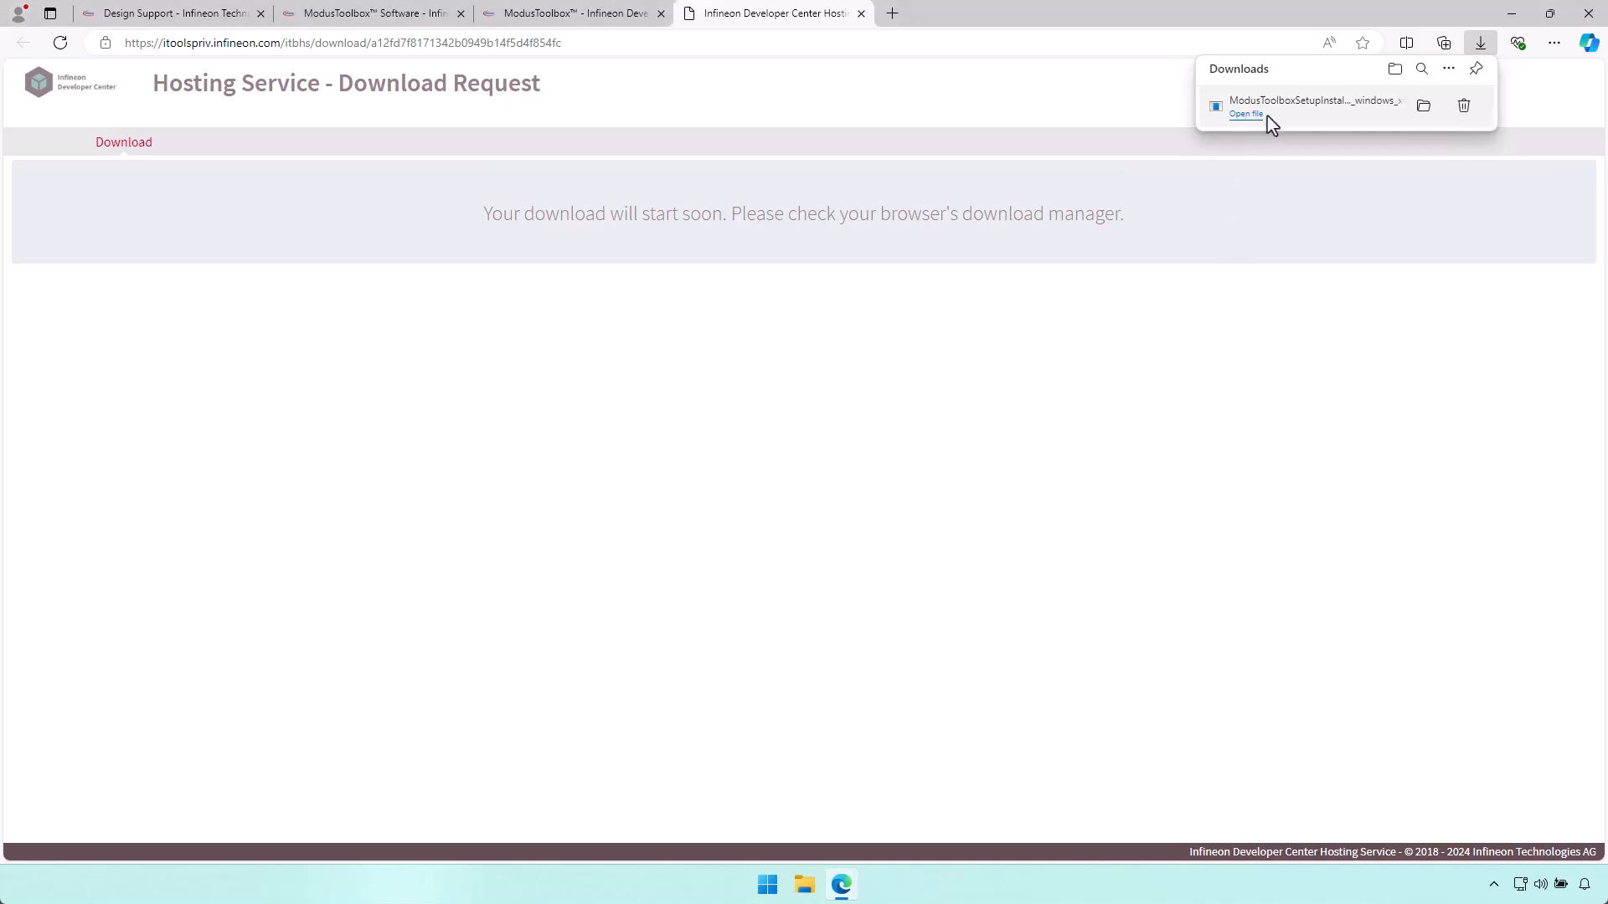
Step: Install ModusToolbox Setup 1.1 for the current user only using Quick Installation, then launch it
click(1512, 13)
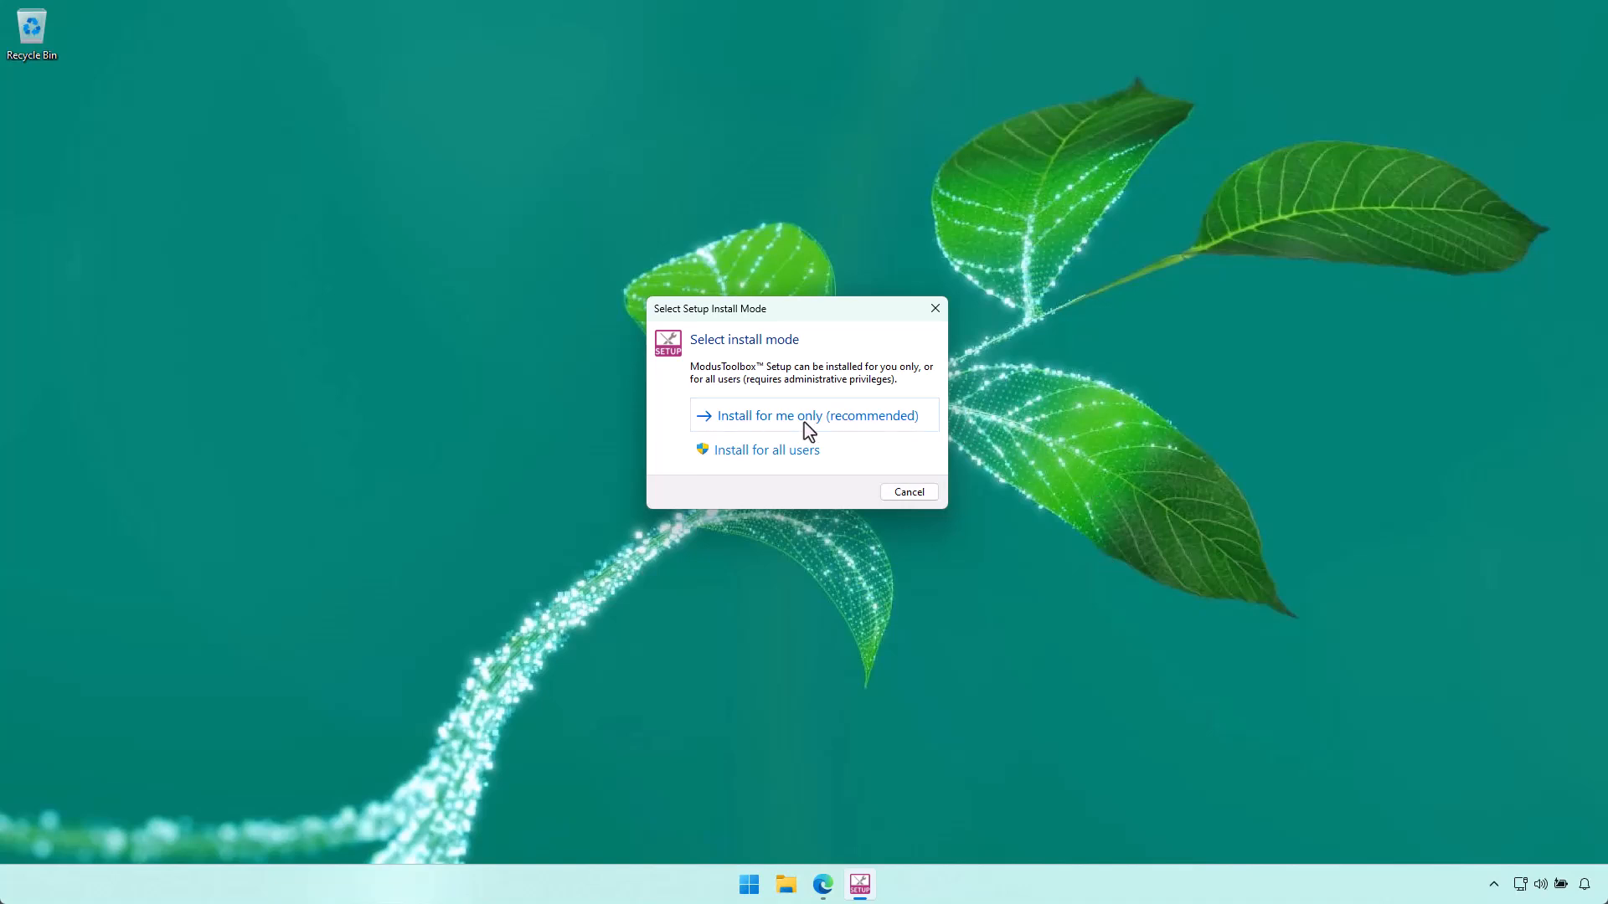
click(891, 421)
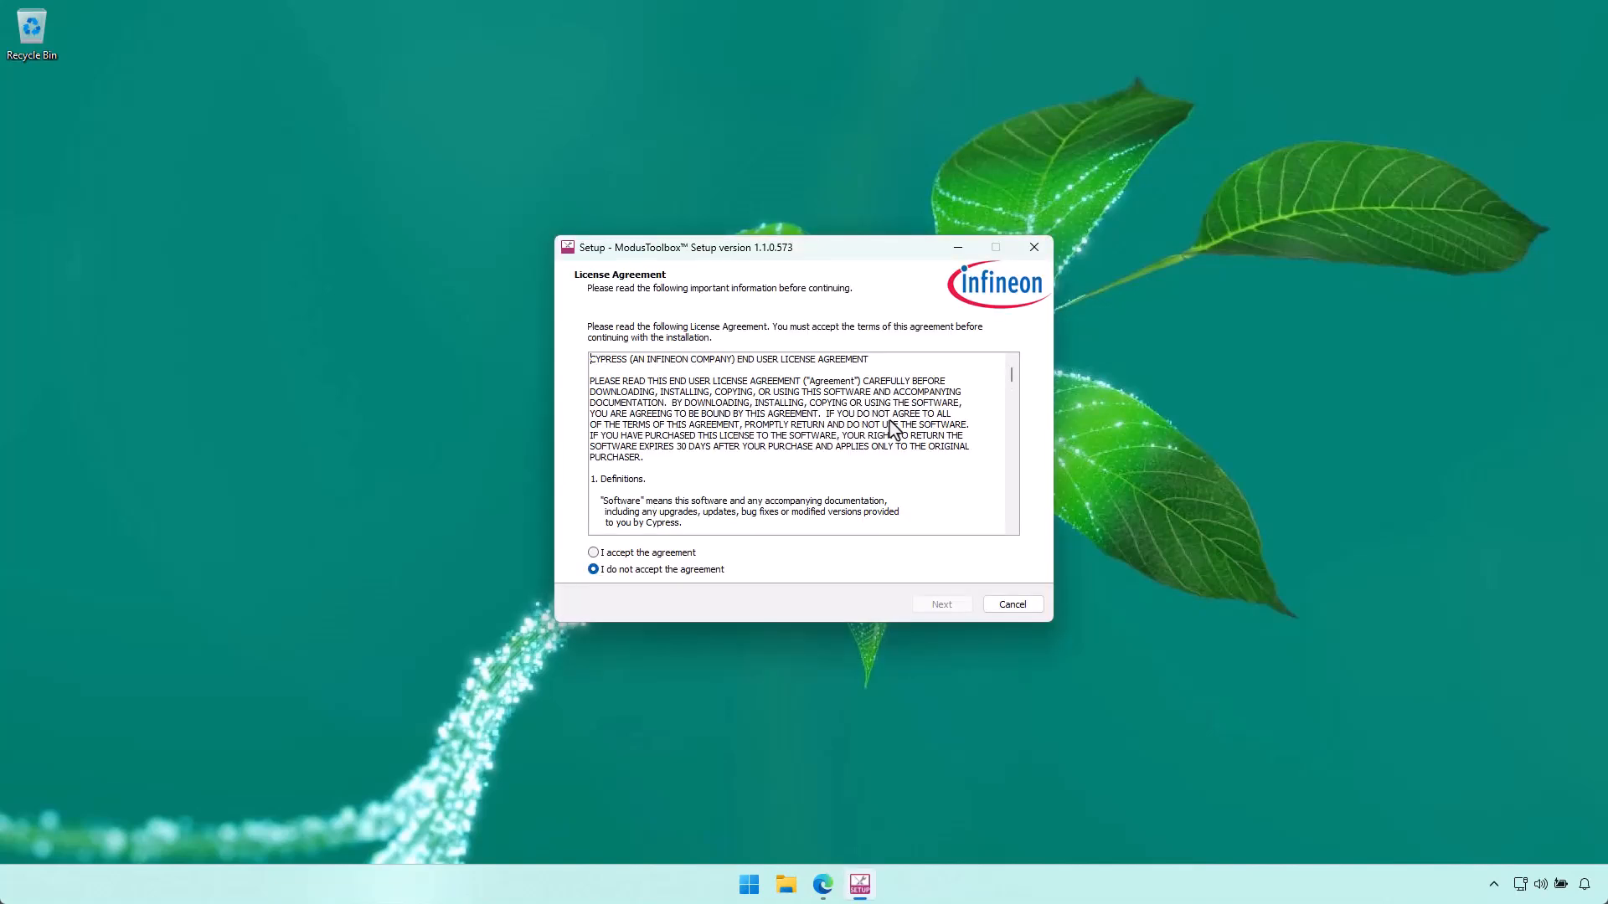
click(676, 554)
click(947, 604)
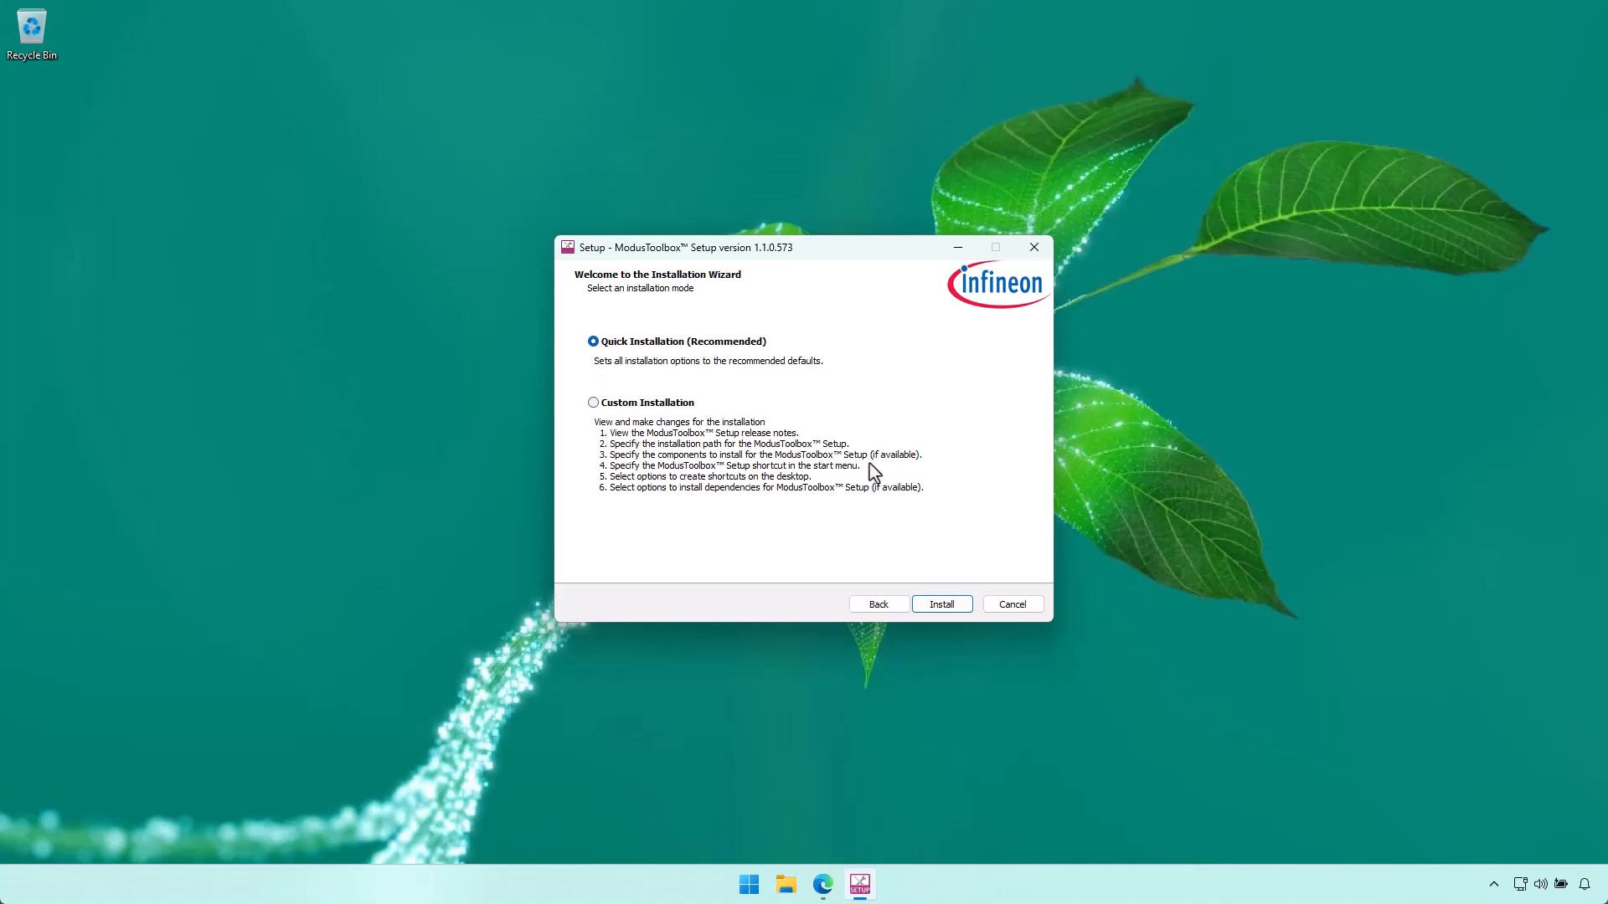
click(935, 609)
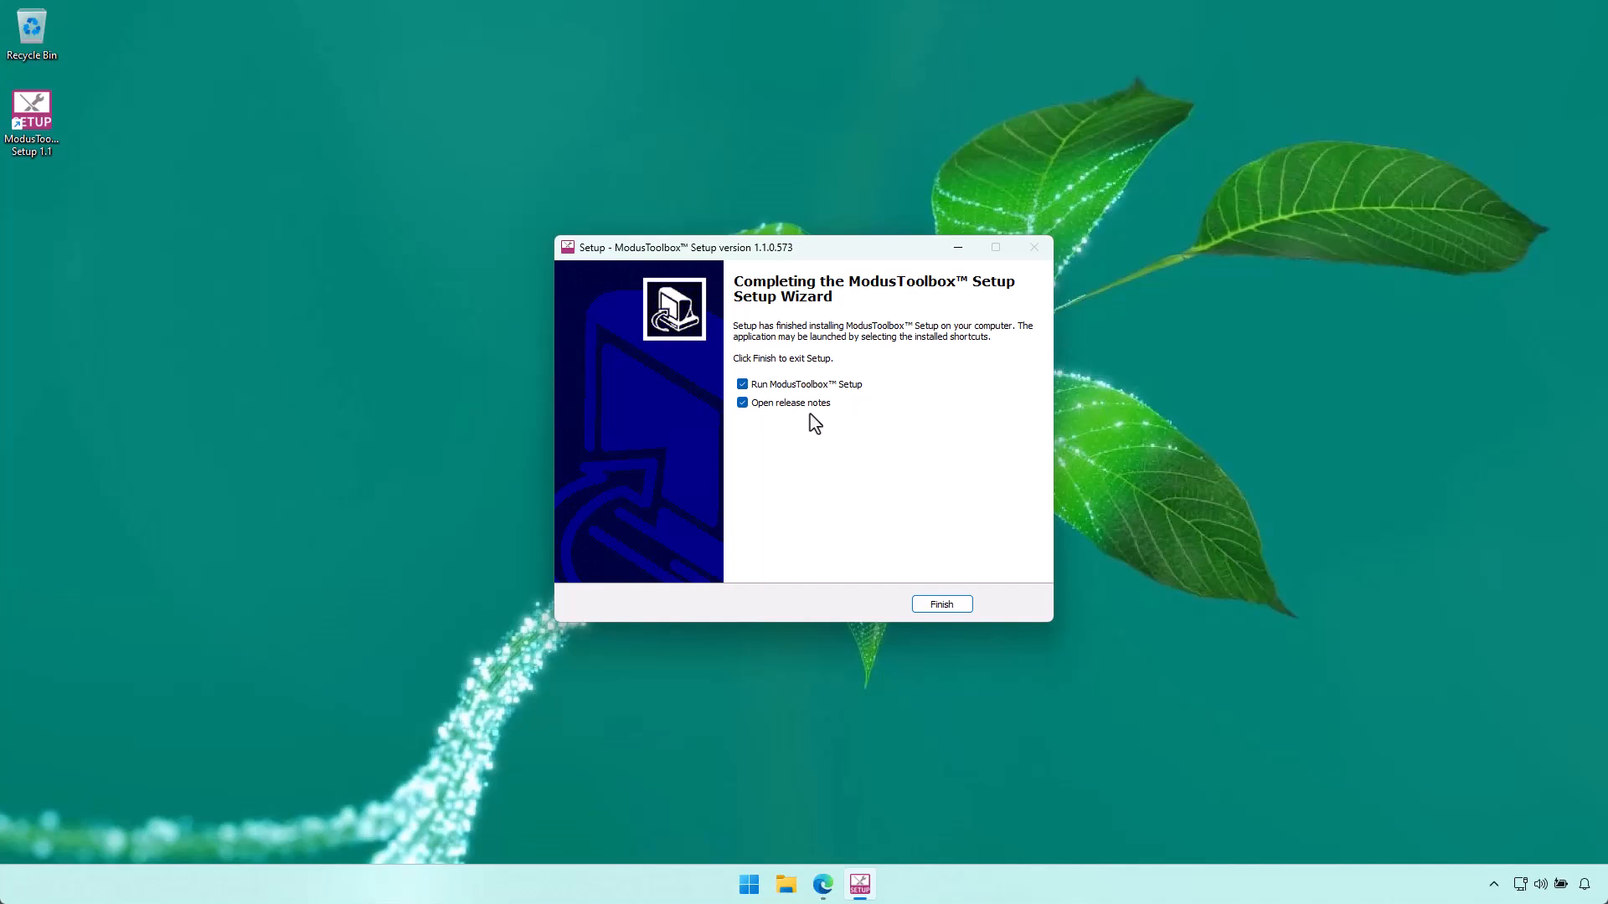
click(926, 604)
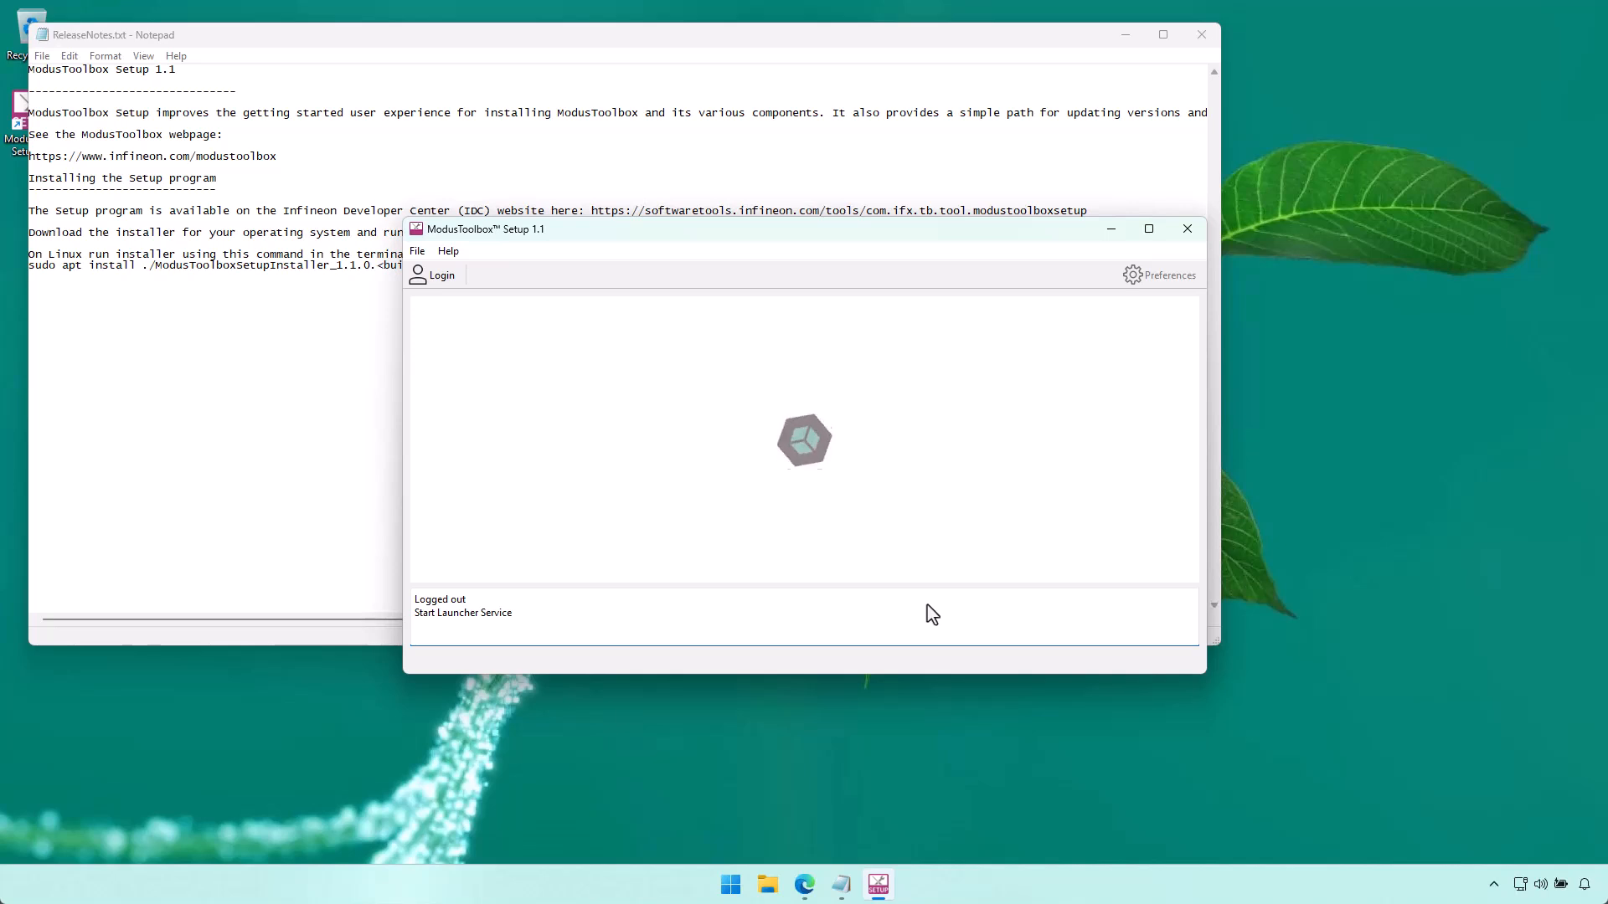
Step: Close the Notepad release notes and select ModusToolbox Tools Package 3.2.0 under Base Packages
click(204, 50)
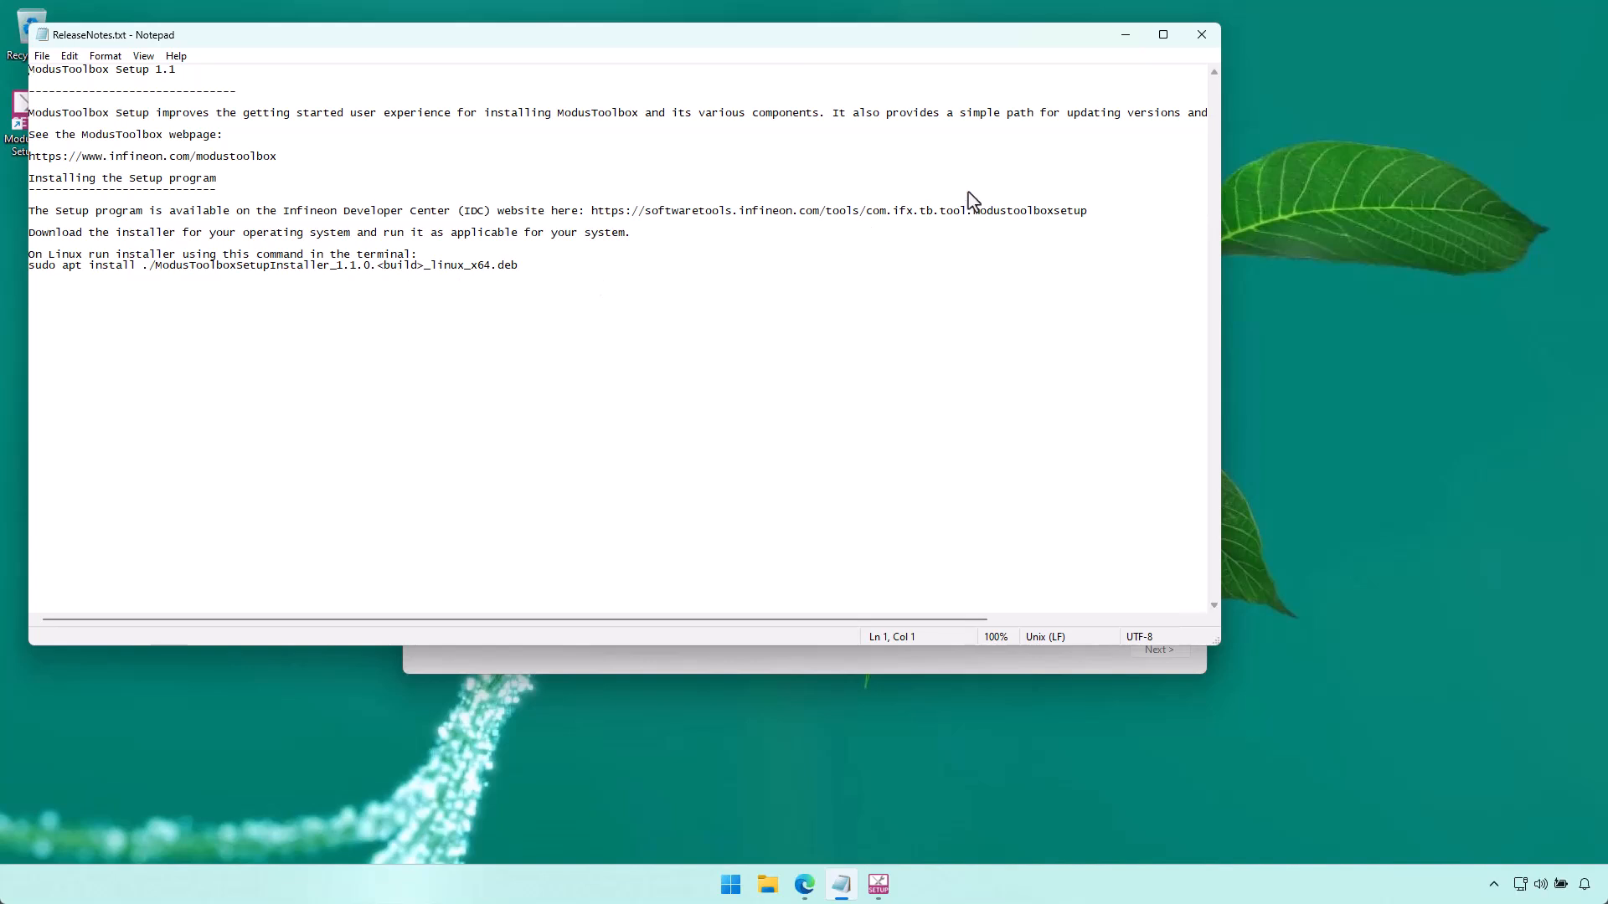
click(1205, 39)
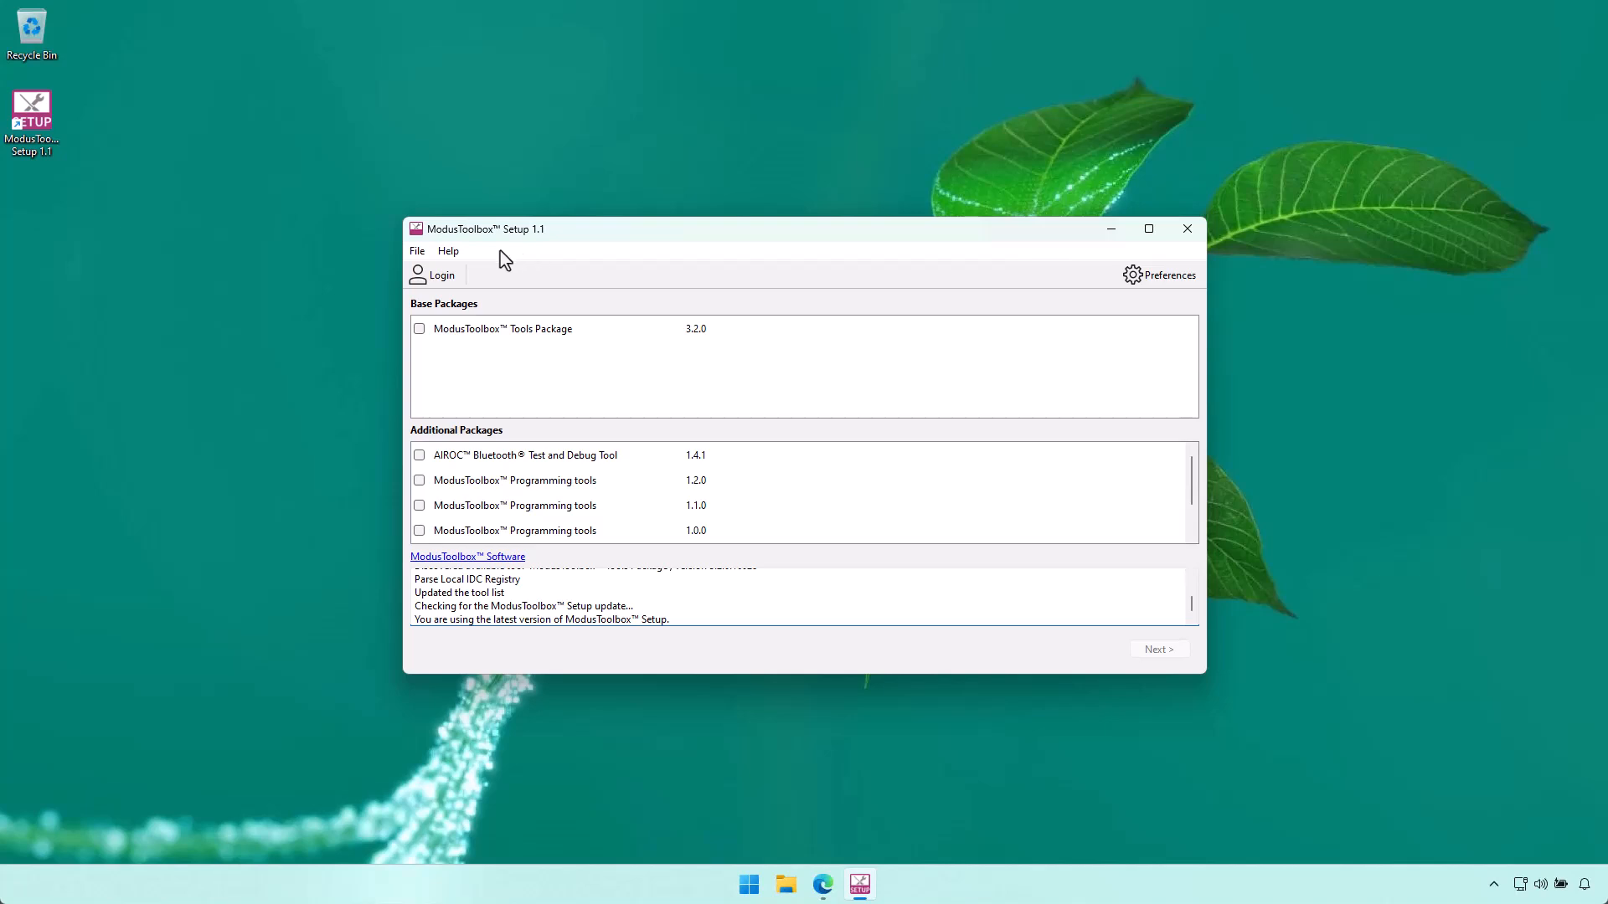
click(418, 330)
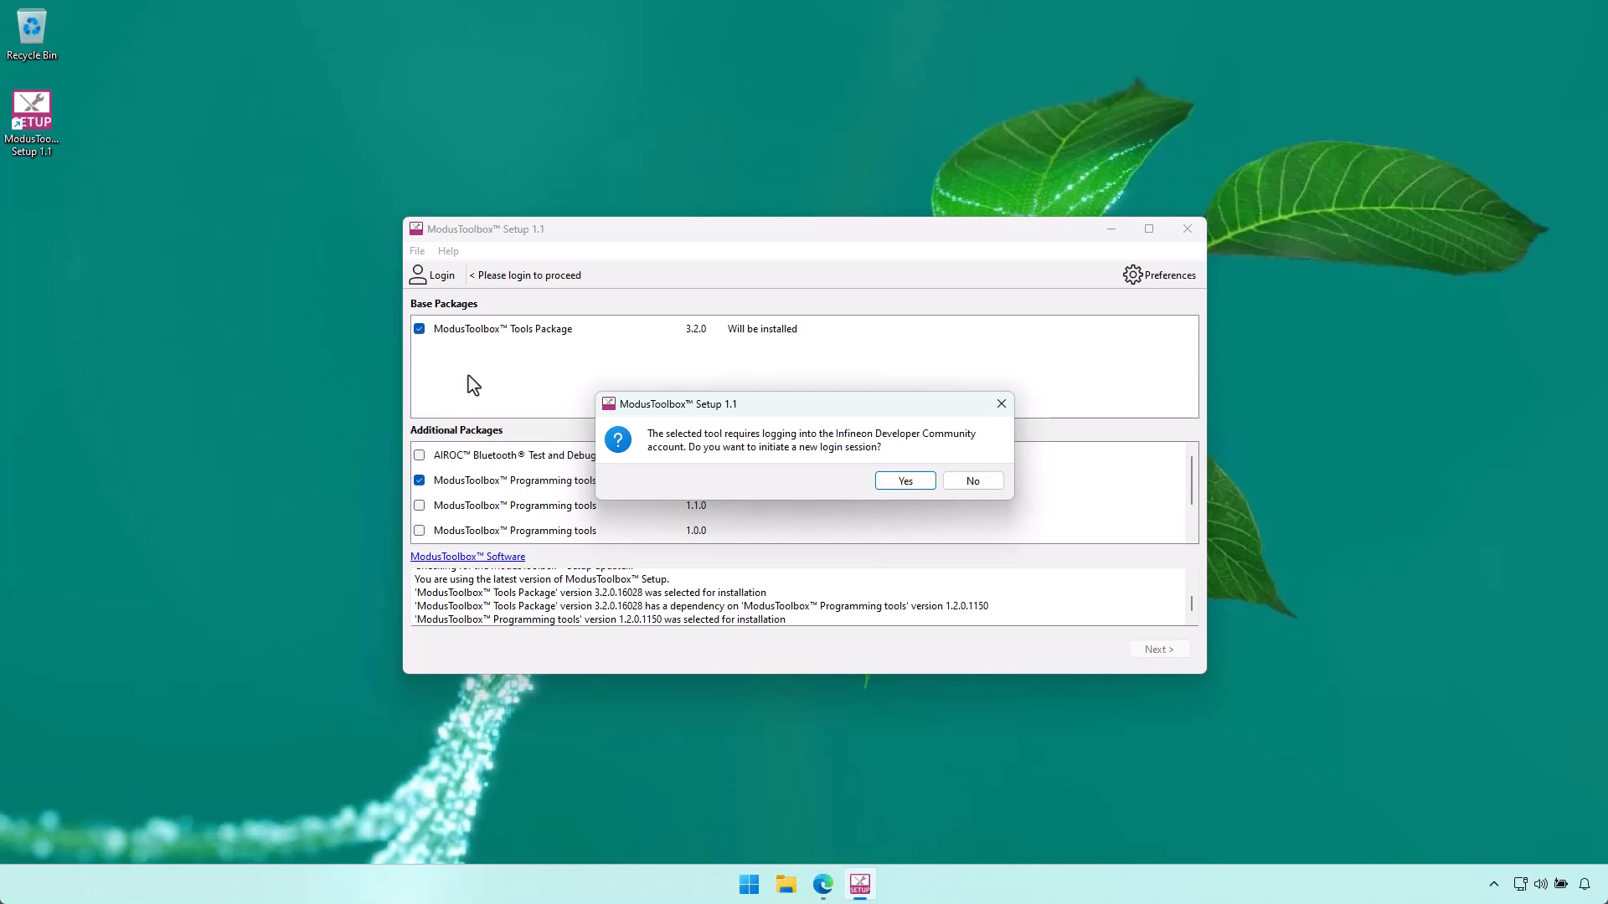
Step: Allow the login through the firewall and sign in to myInfineon with the account username and password
click(912, 487)
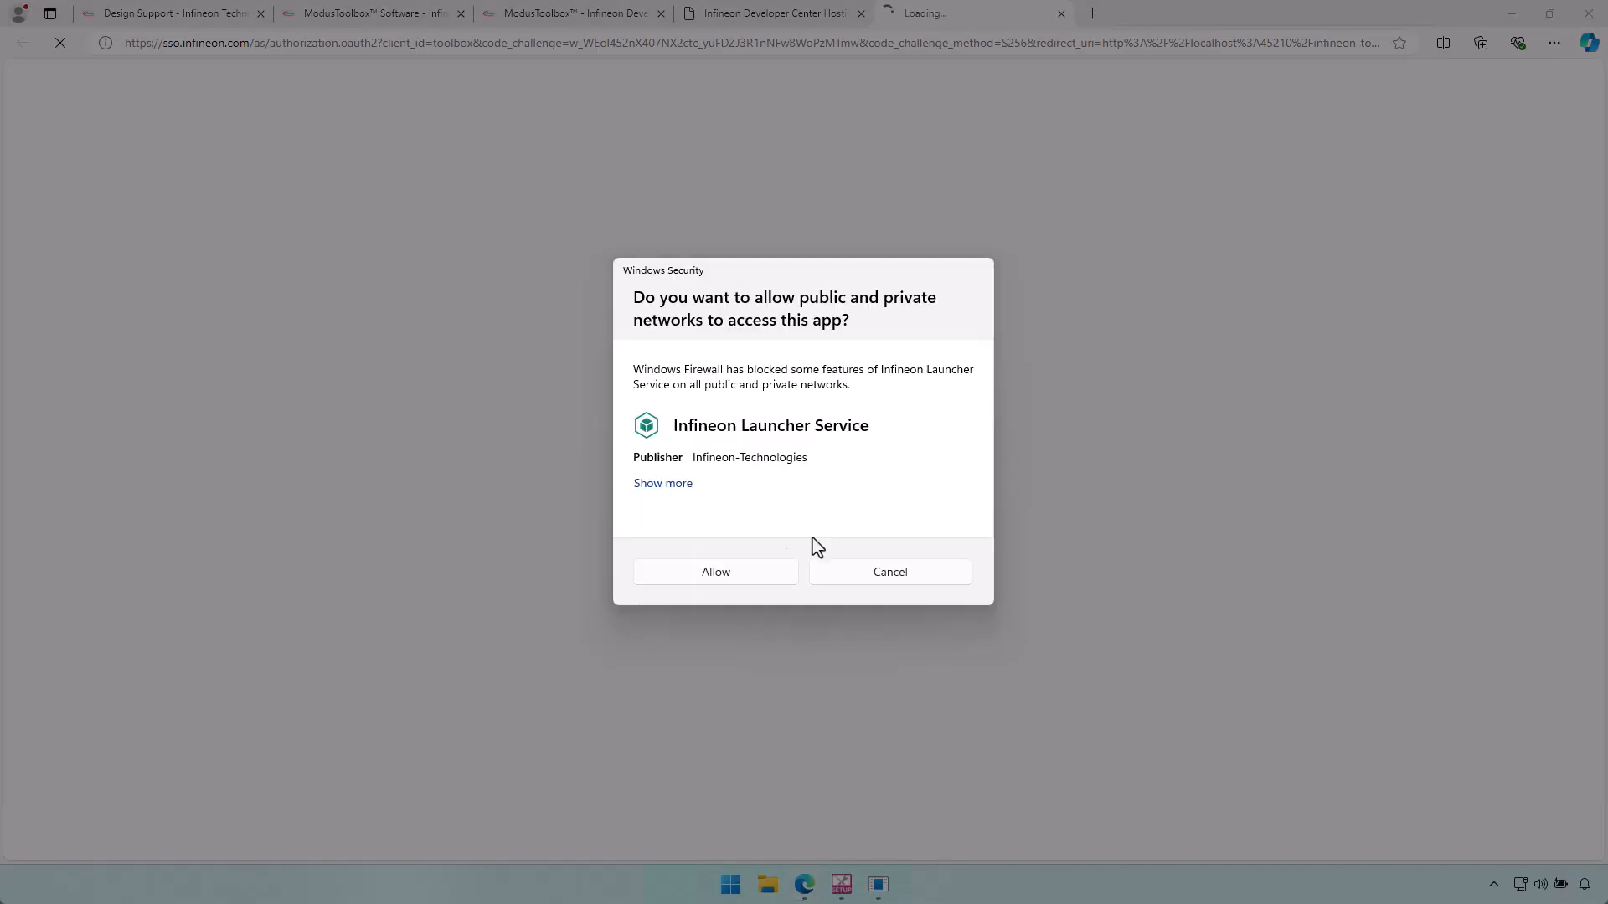
click(748, 584)
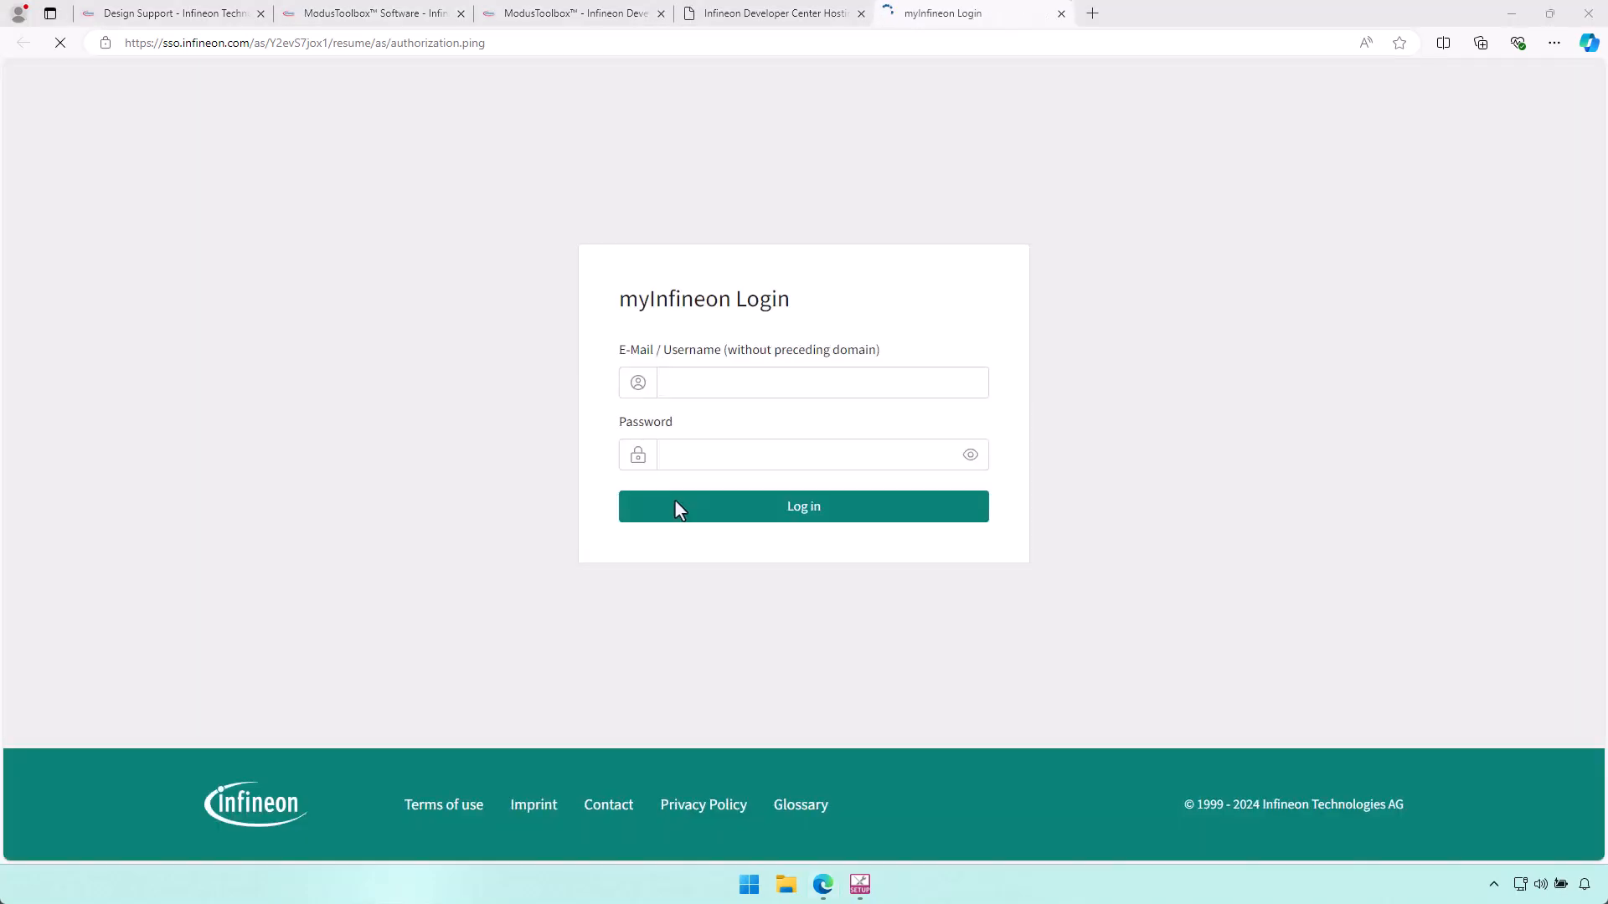
click(686, 384)
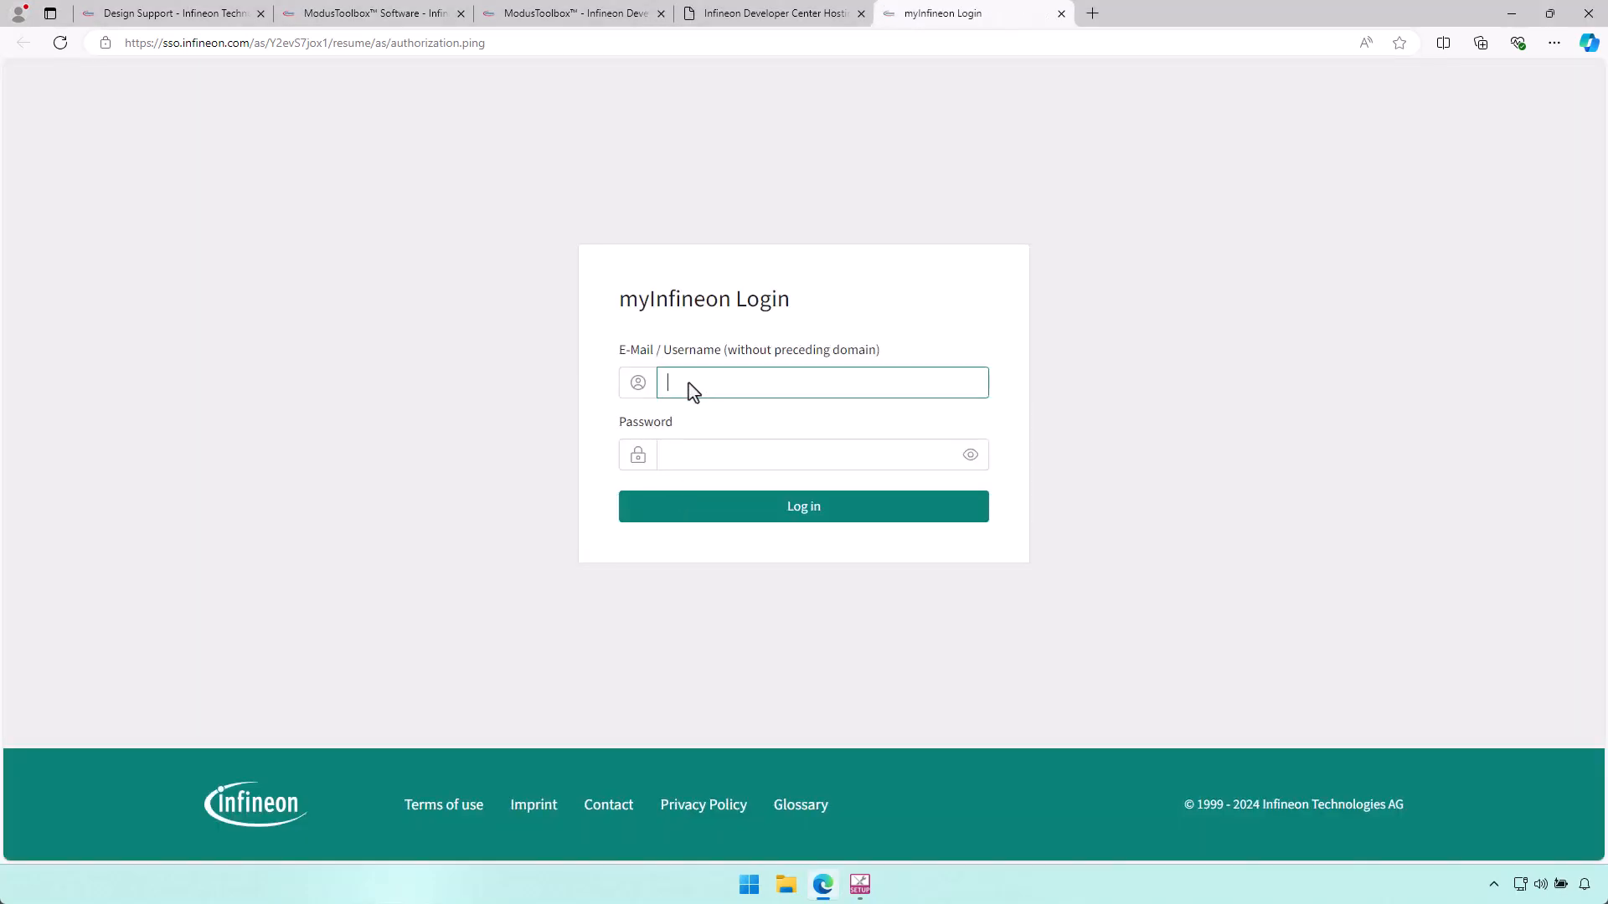
text(jarvisc)
key(Tab)
text(••••••••••••)
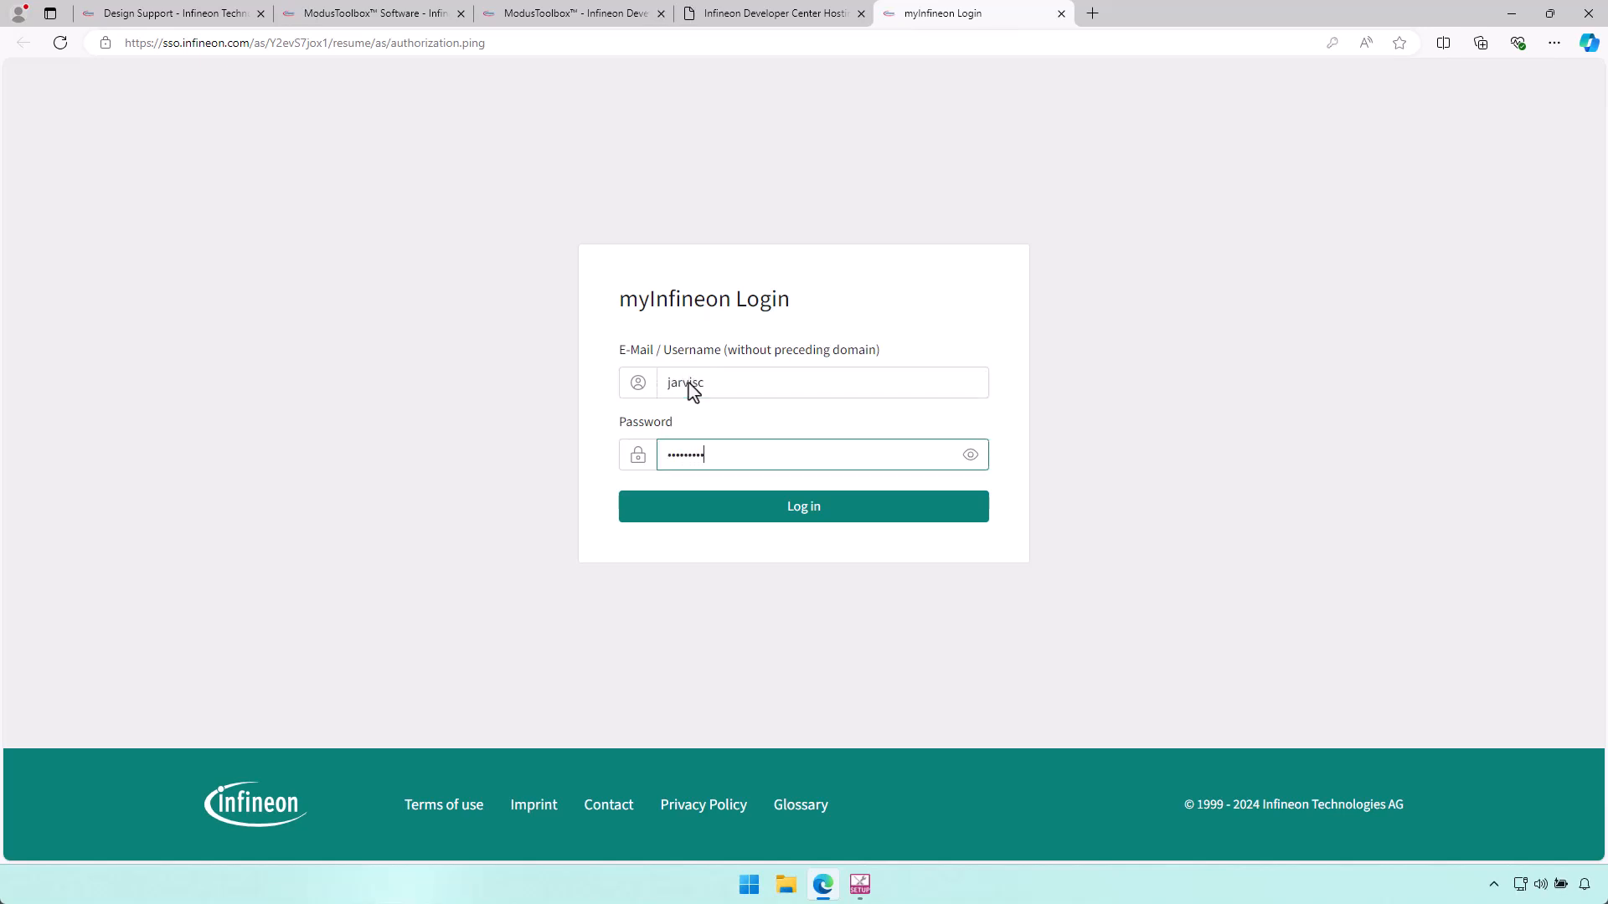
key(Return)
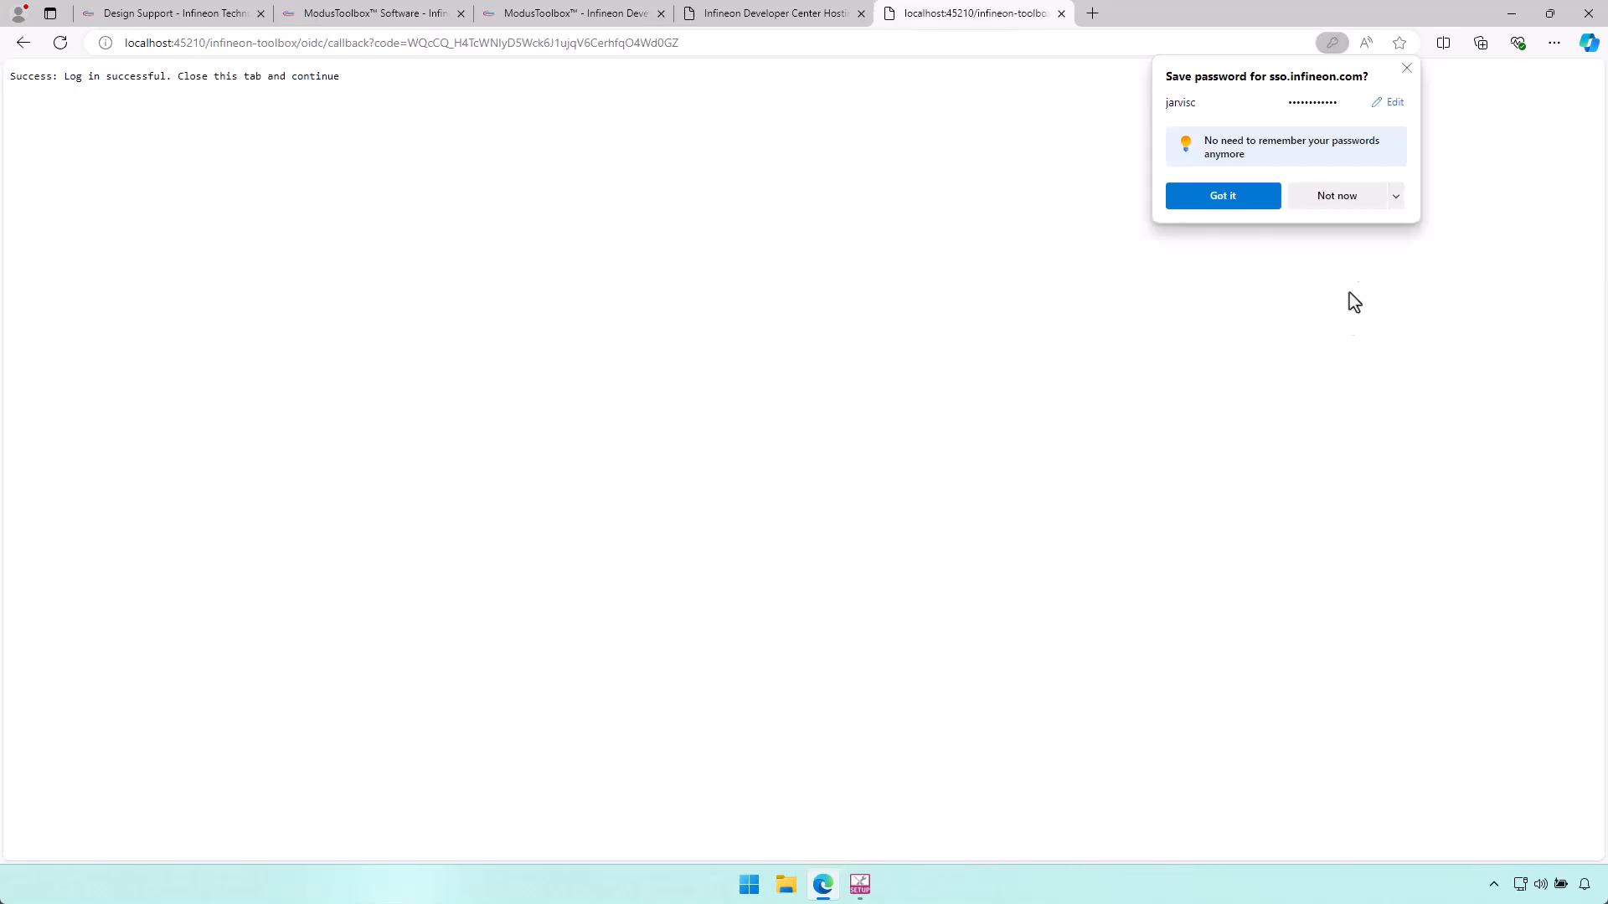
click(1343, 205)
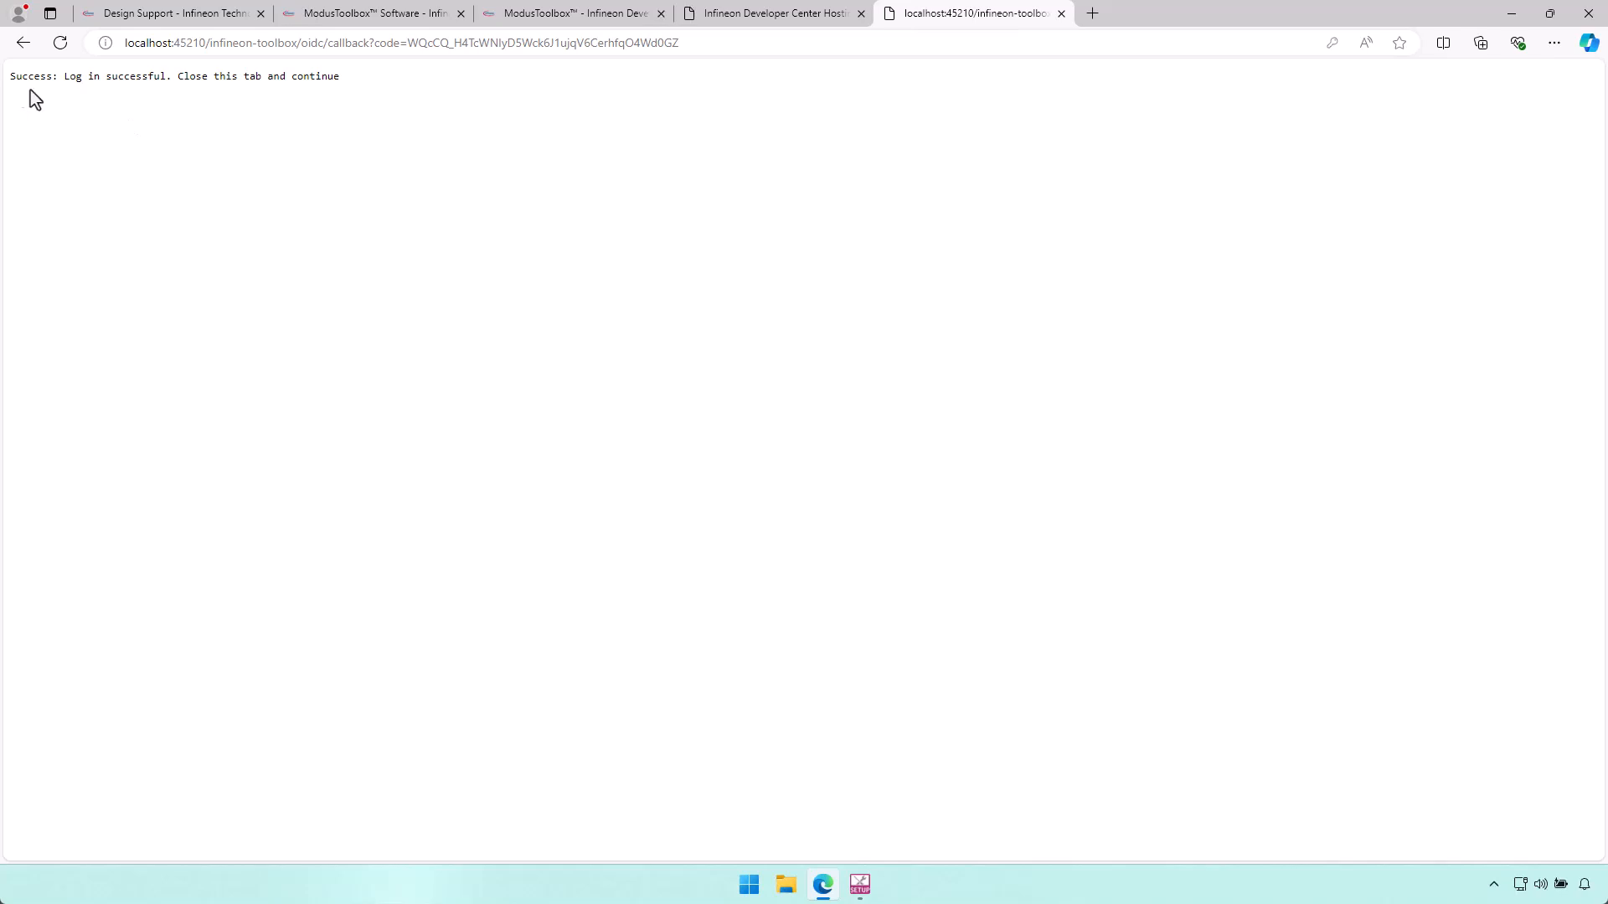
click(1061, 14)
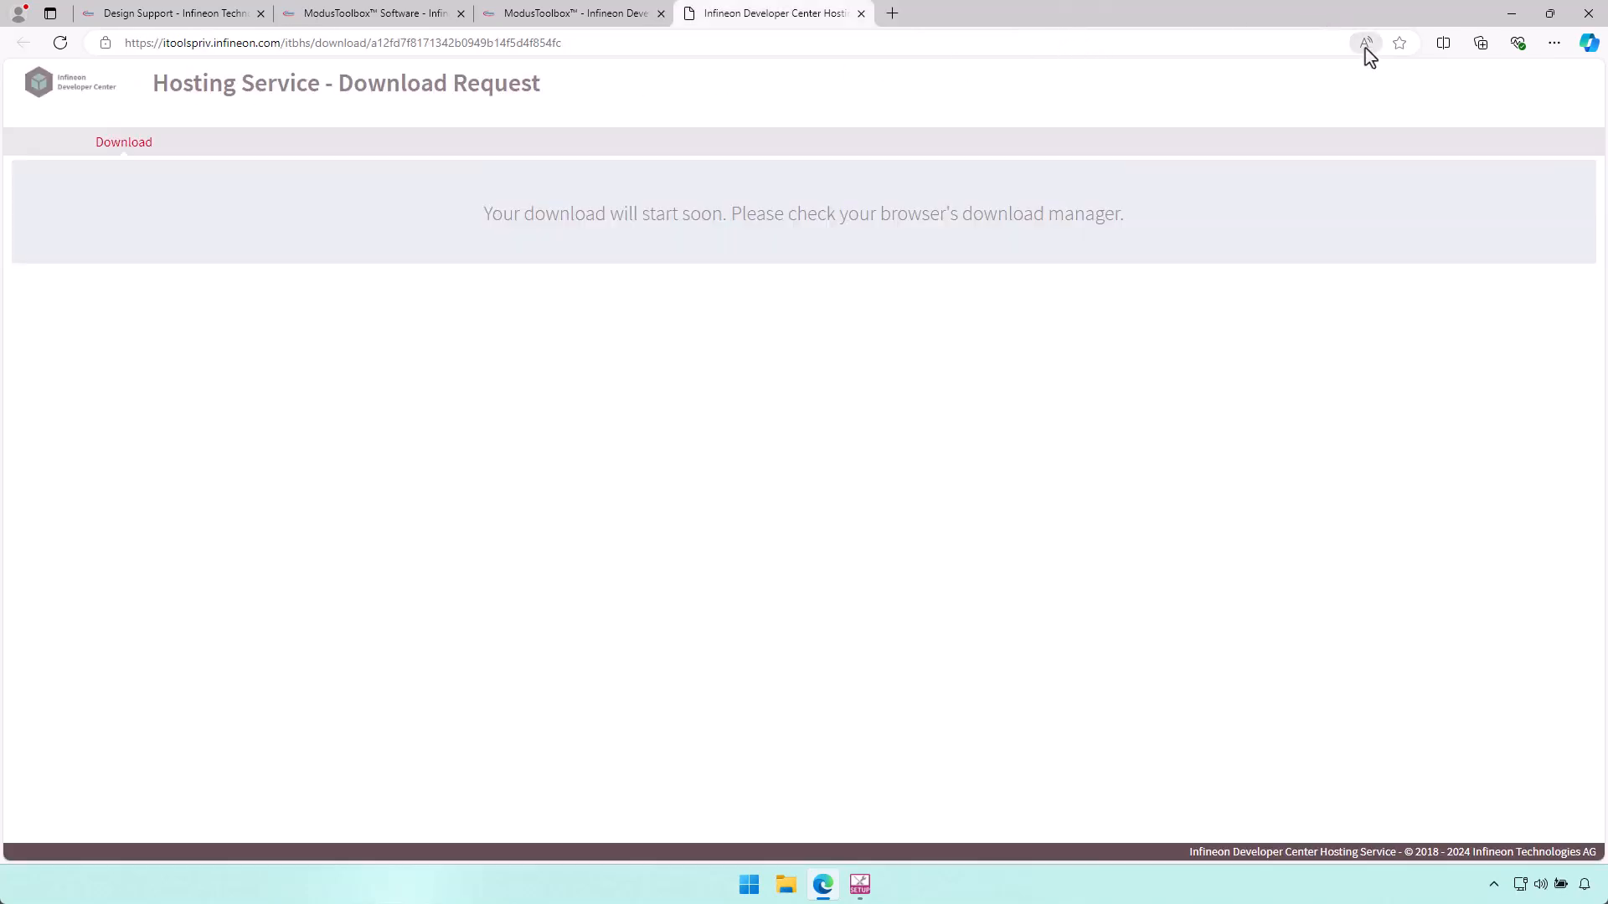
click(1513, 14)
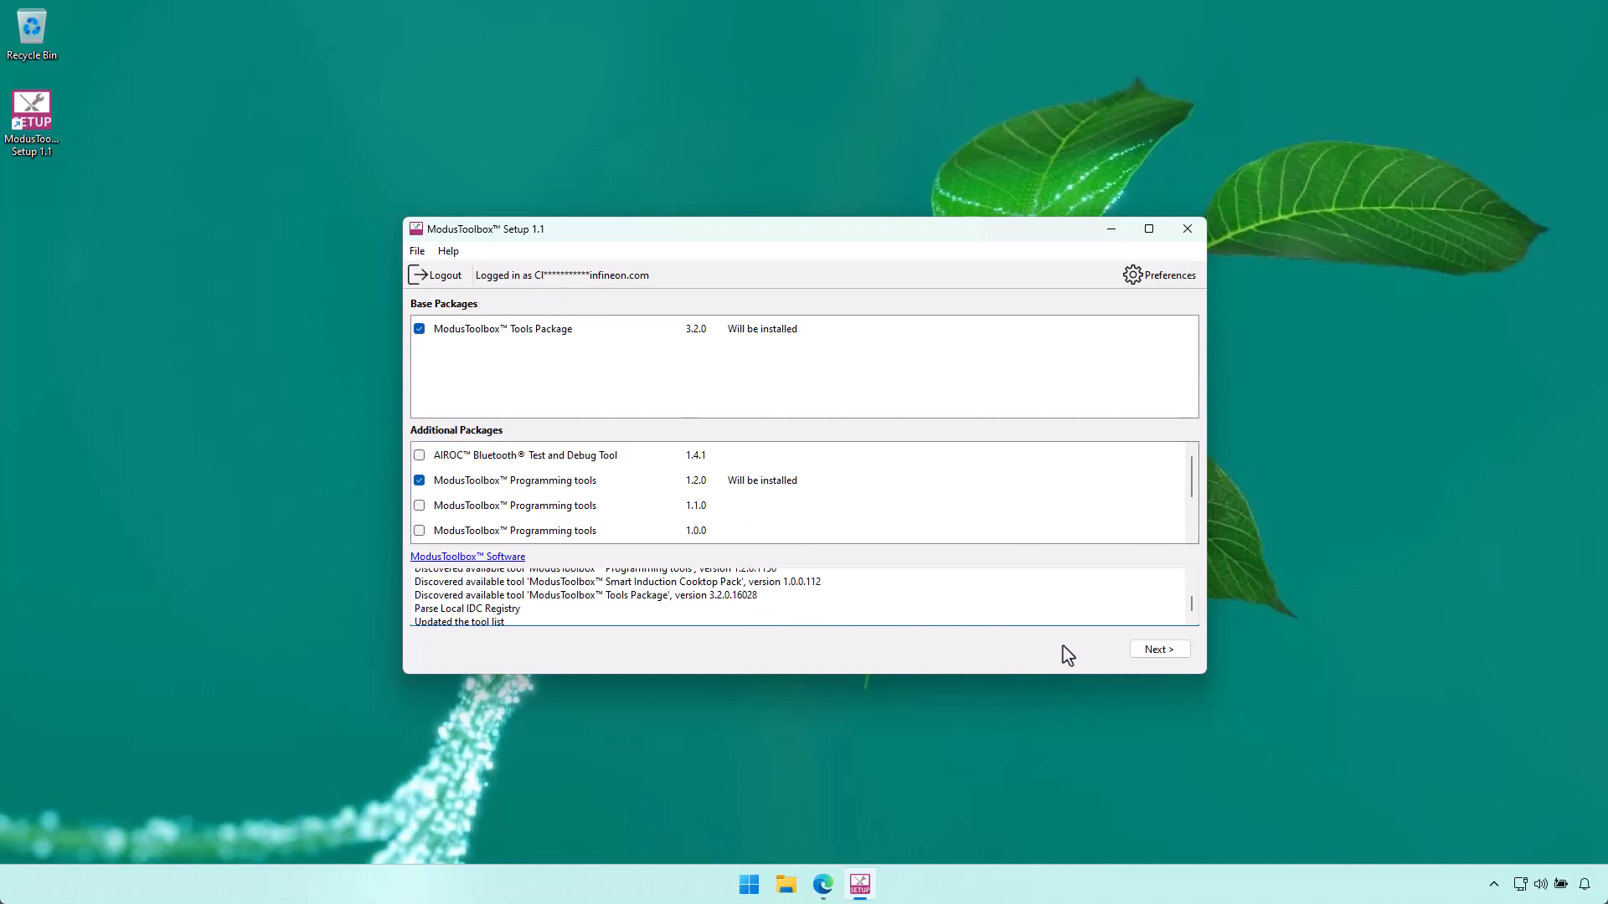
Step: Keep the current-user scope and default path for Tools Package 3.2.0, then accept the package licenses
click(1161, 651)
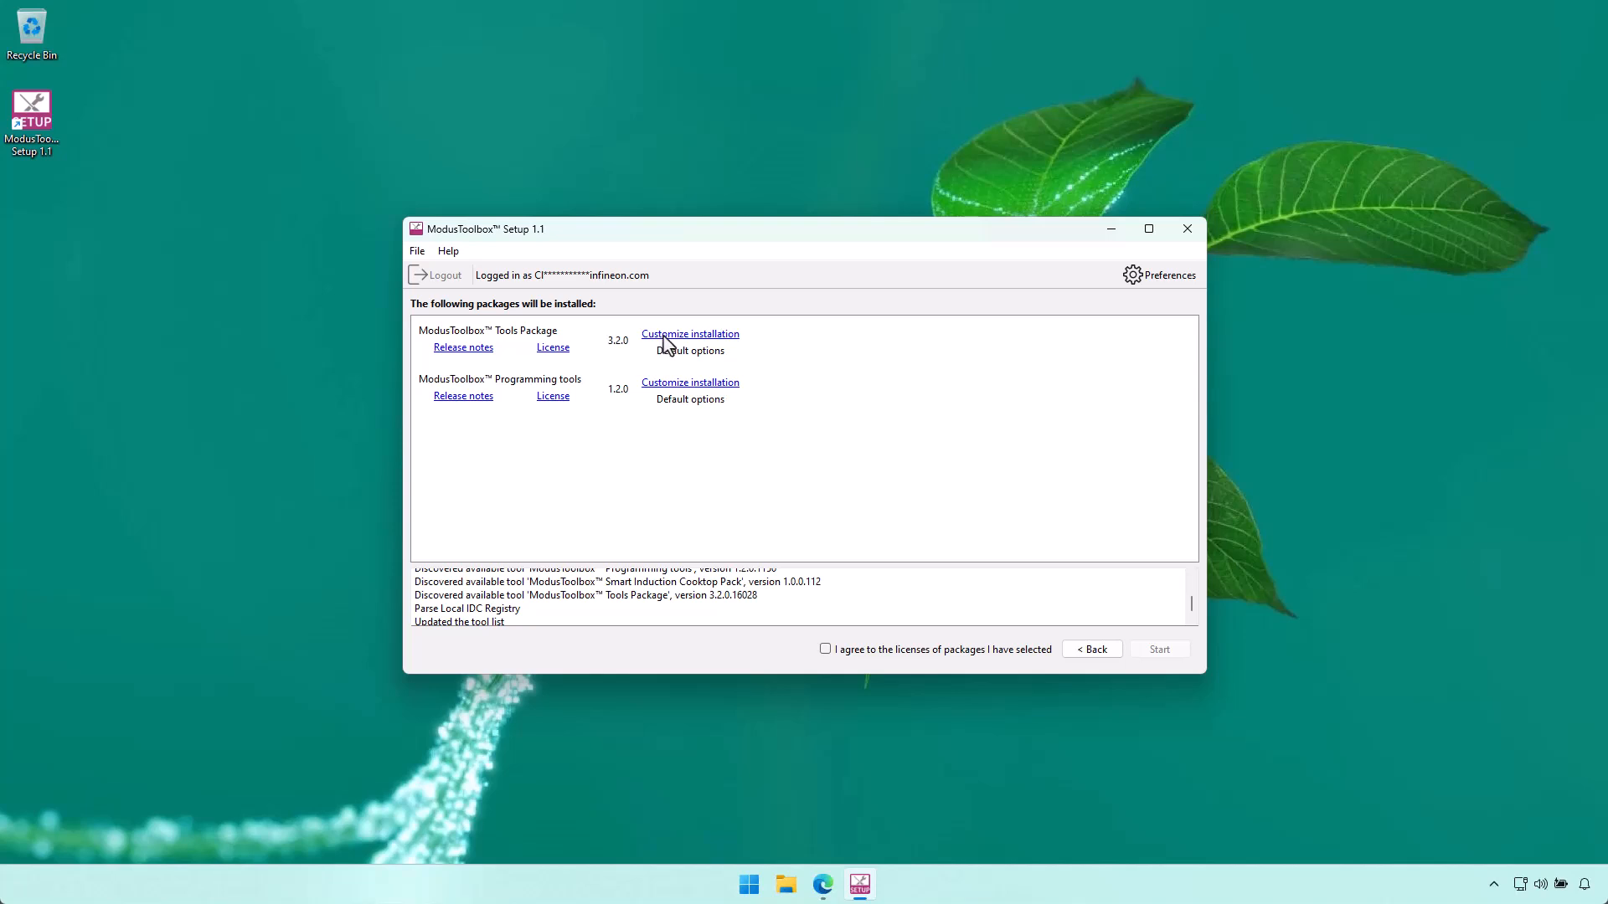
click(706, 336)
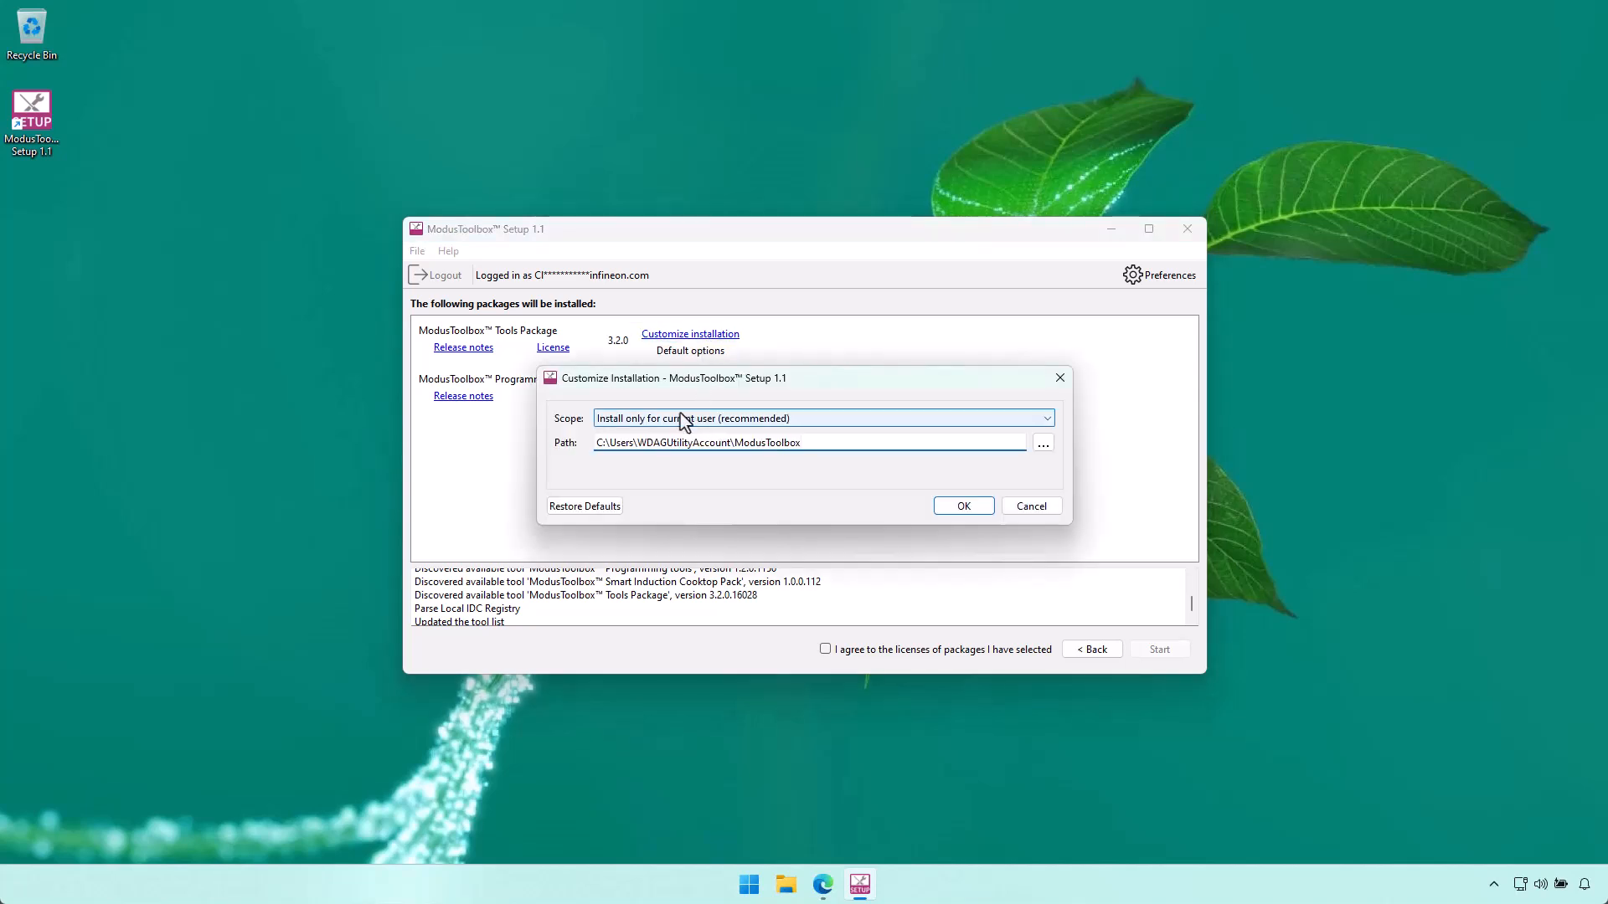
click(809, 418)
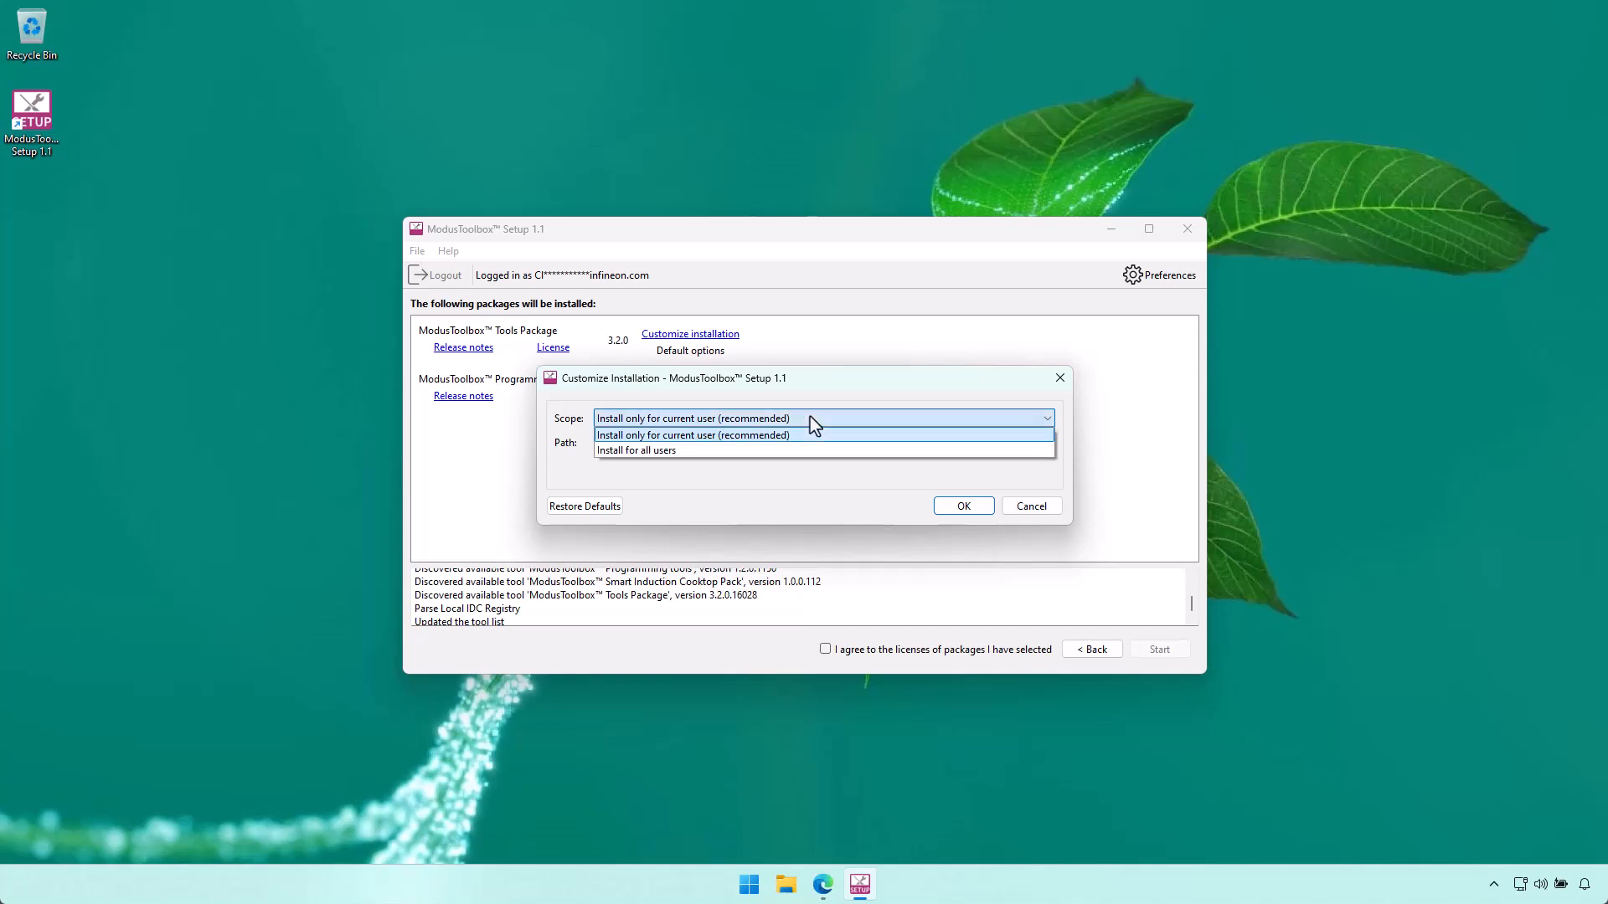
click(810, 420)
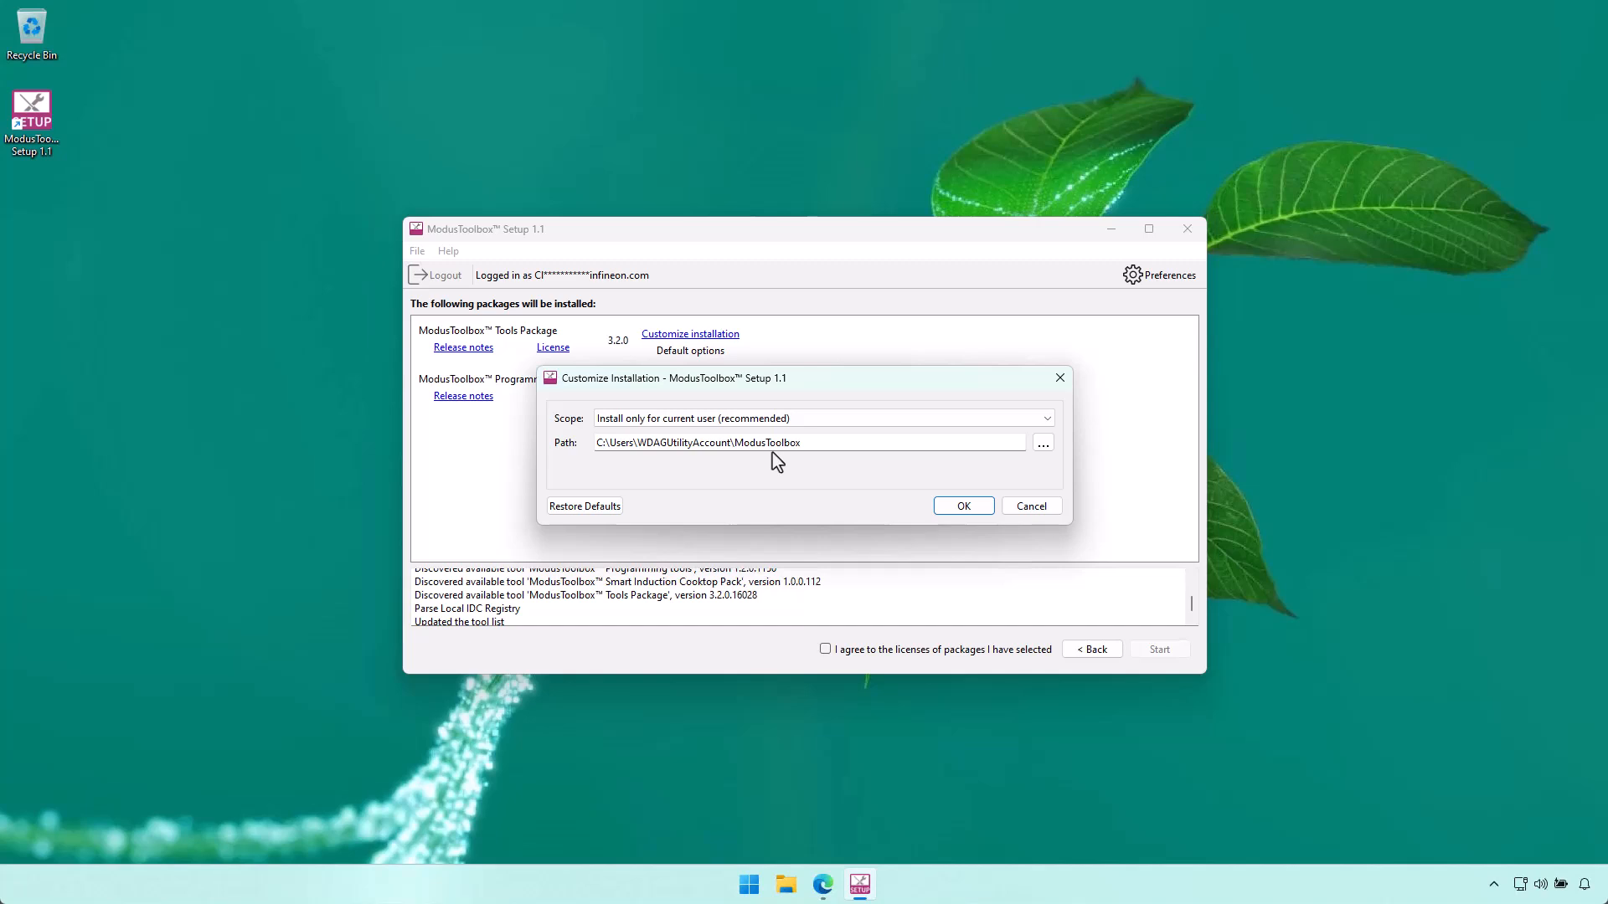
click(964, 507)
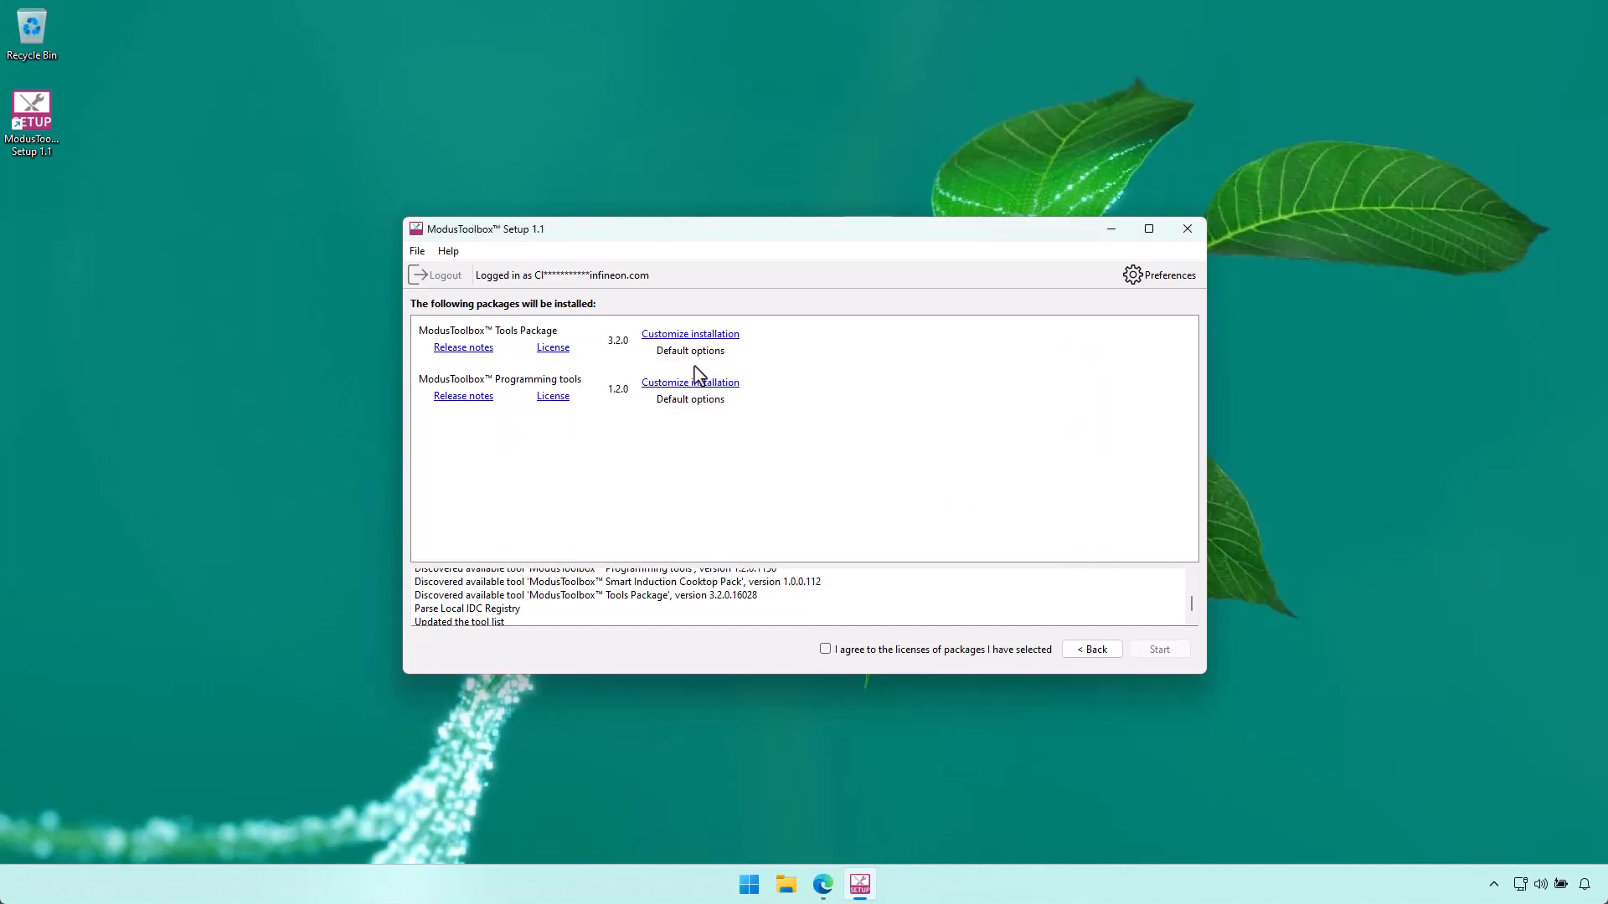
click(827, 650)
Step: Start installing Tools Package 3.2 and Programming tools 1.2
click(1160, 651)
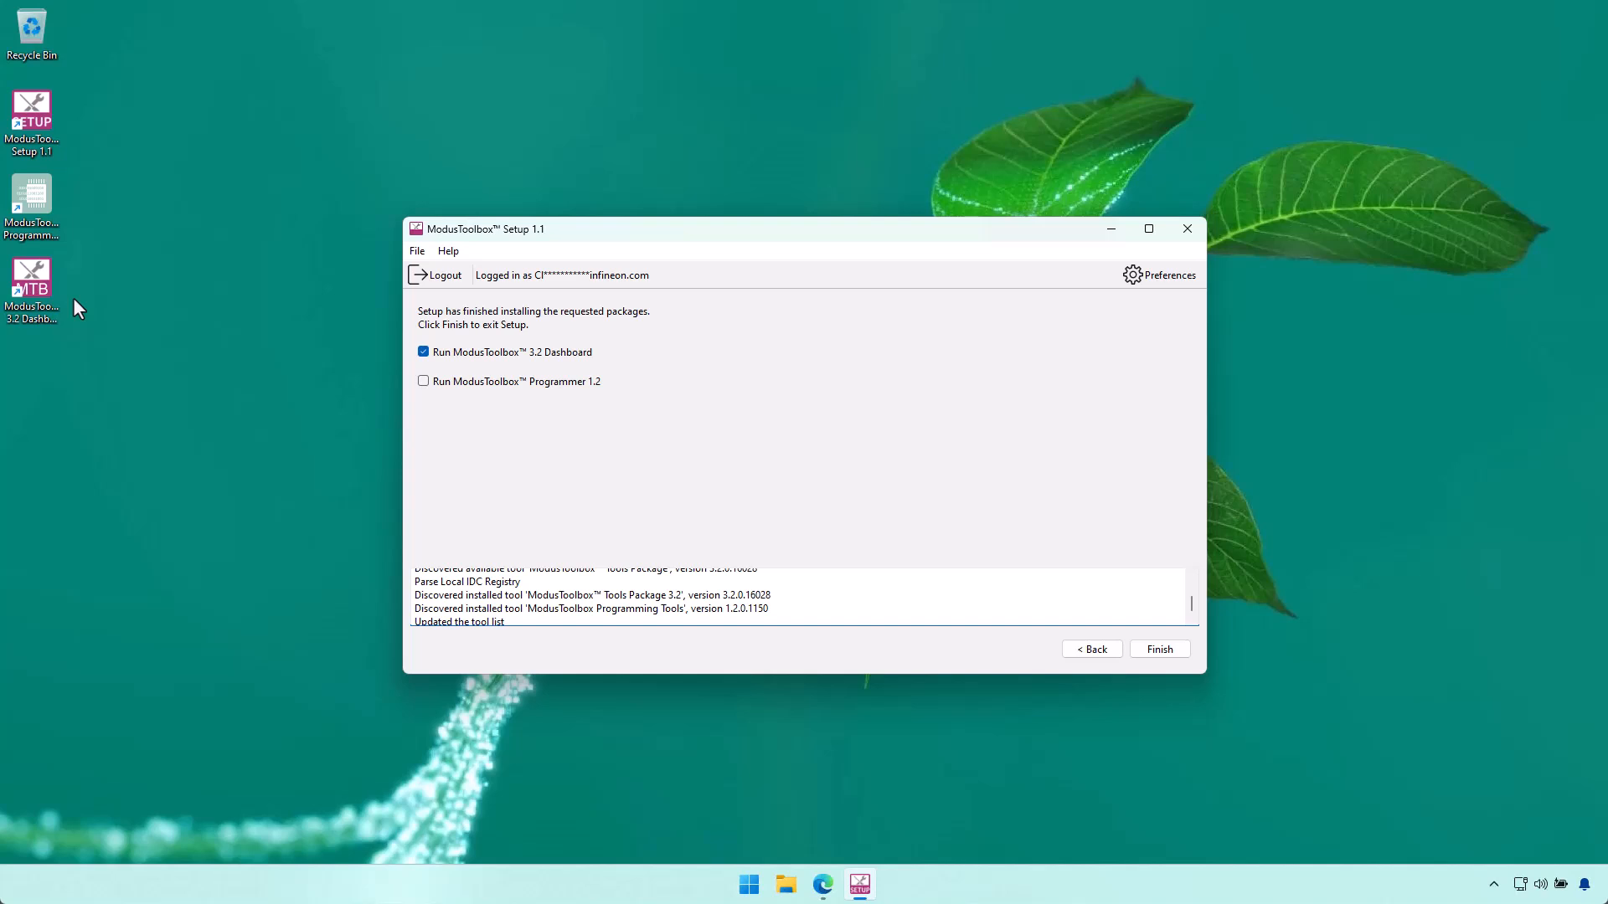
Step: Finish setup to open Dashboard 3.2, enlarge its window and Install section, and relaunch ModusToolbox Setup
click(1166, 649)
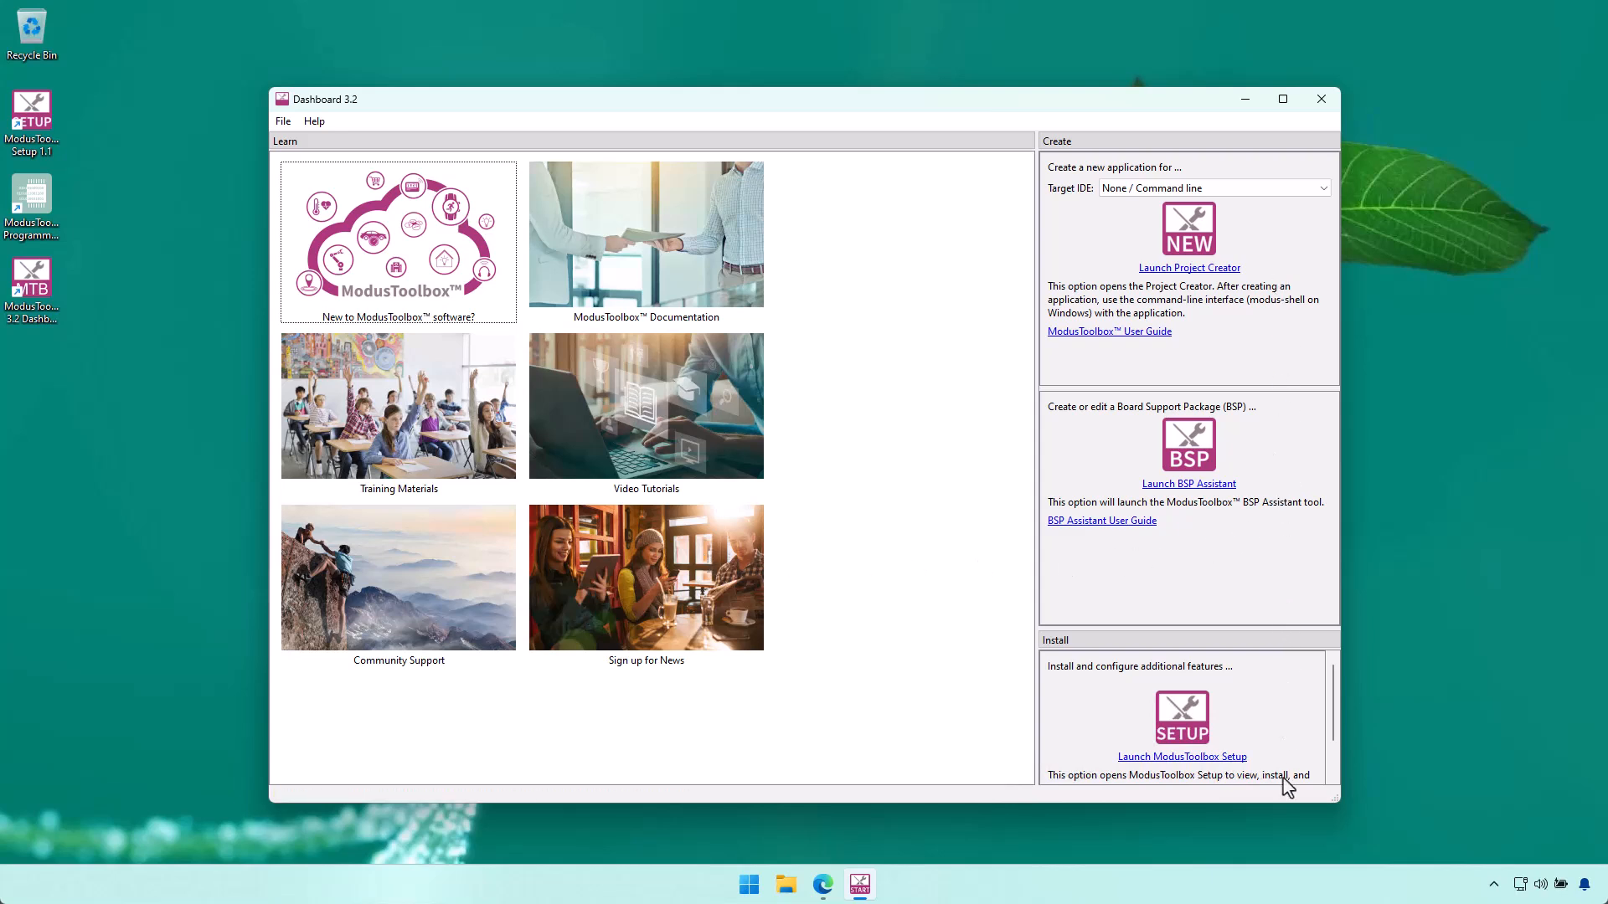
drag(1287, 807, 1285, 854)
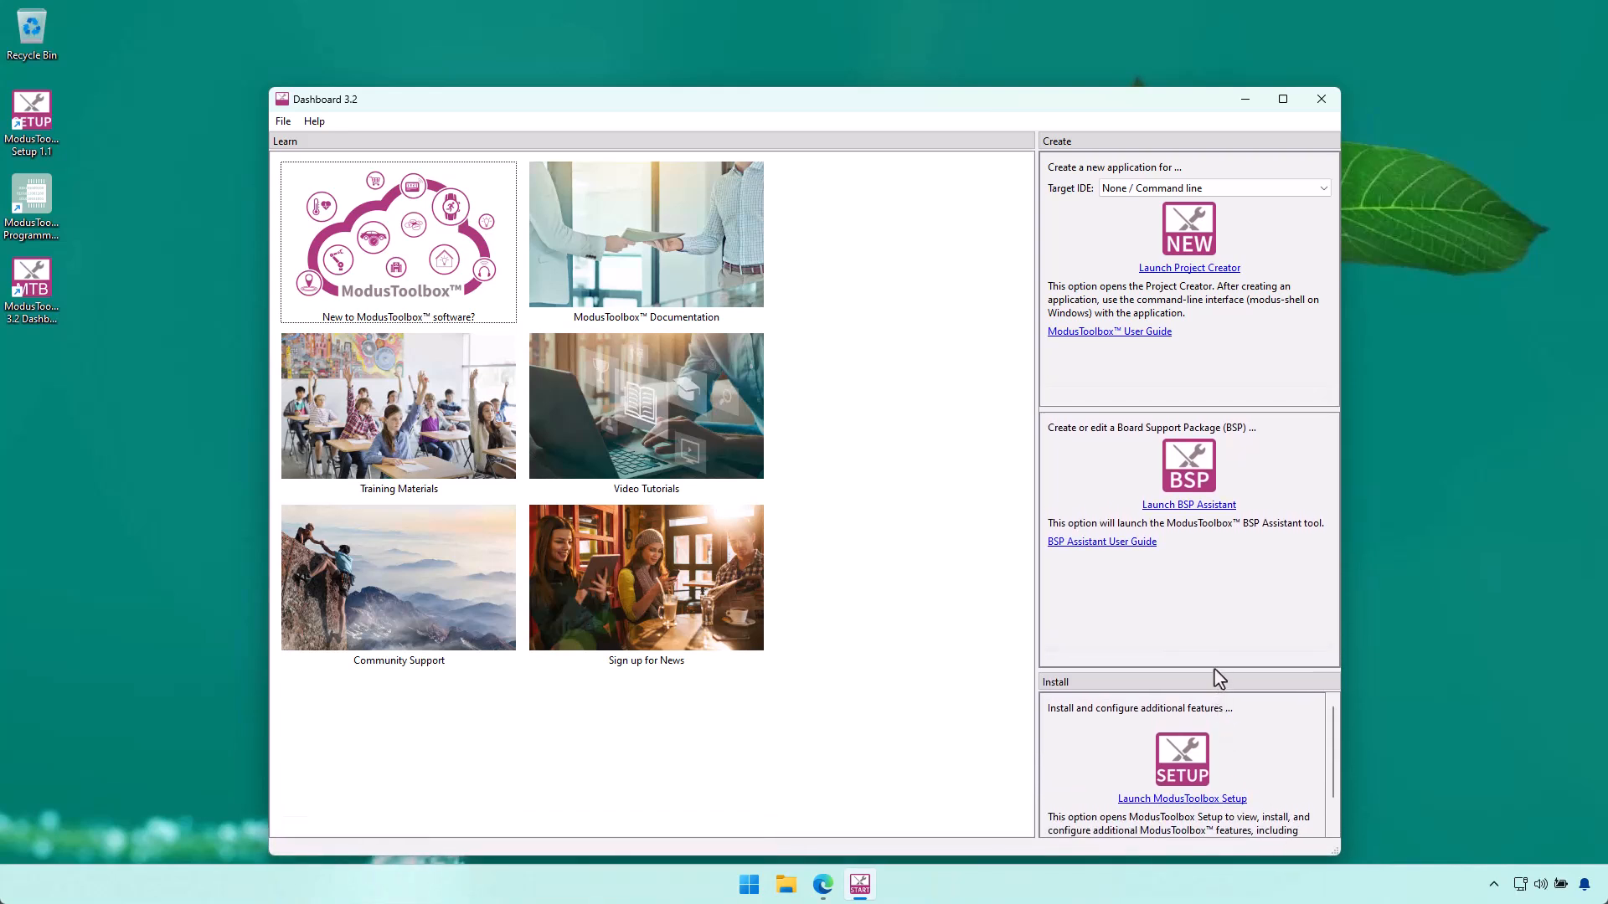
drag(1215, 674, 1214, 579)
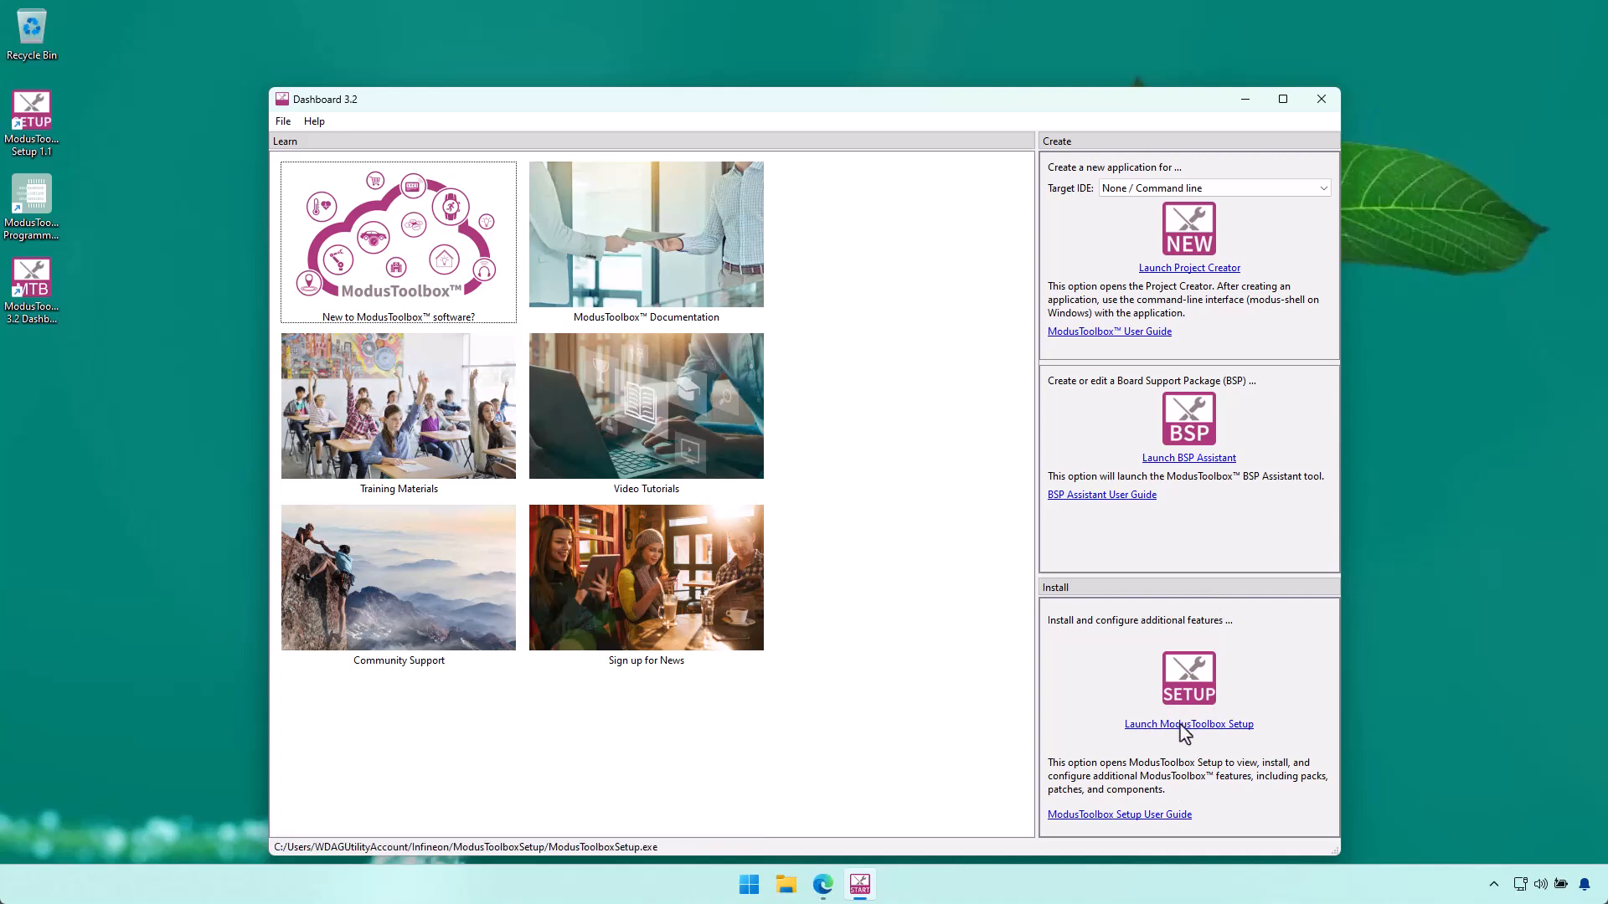
click(1242, 725)
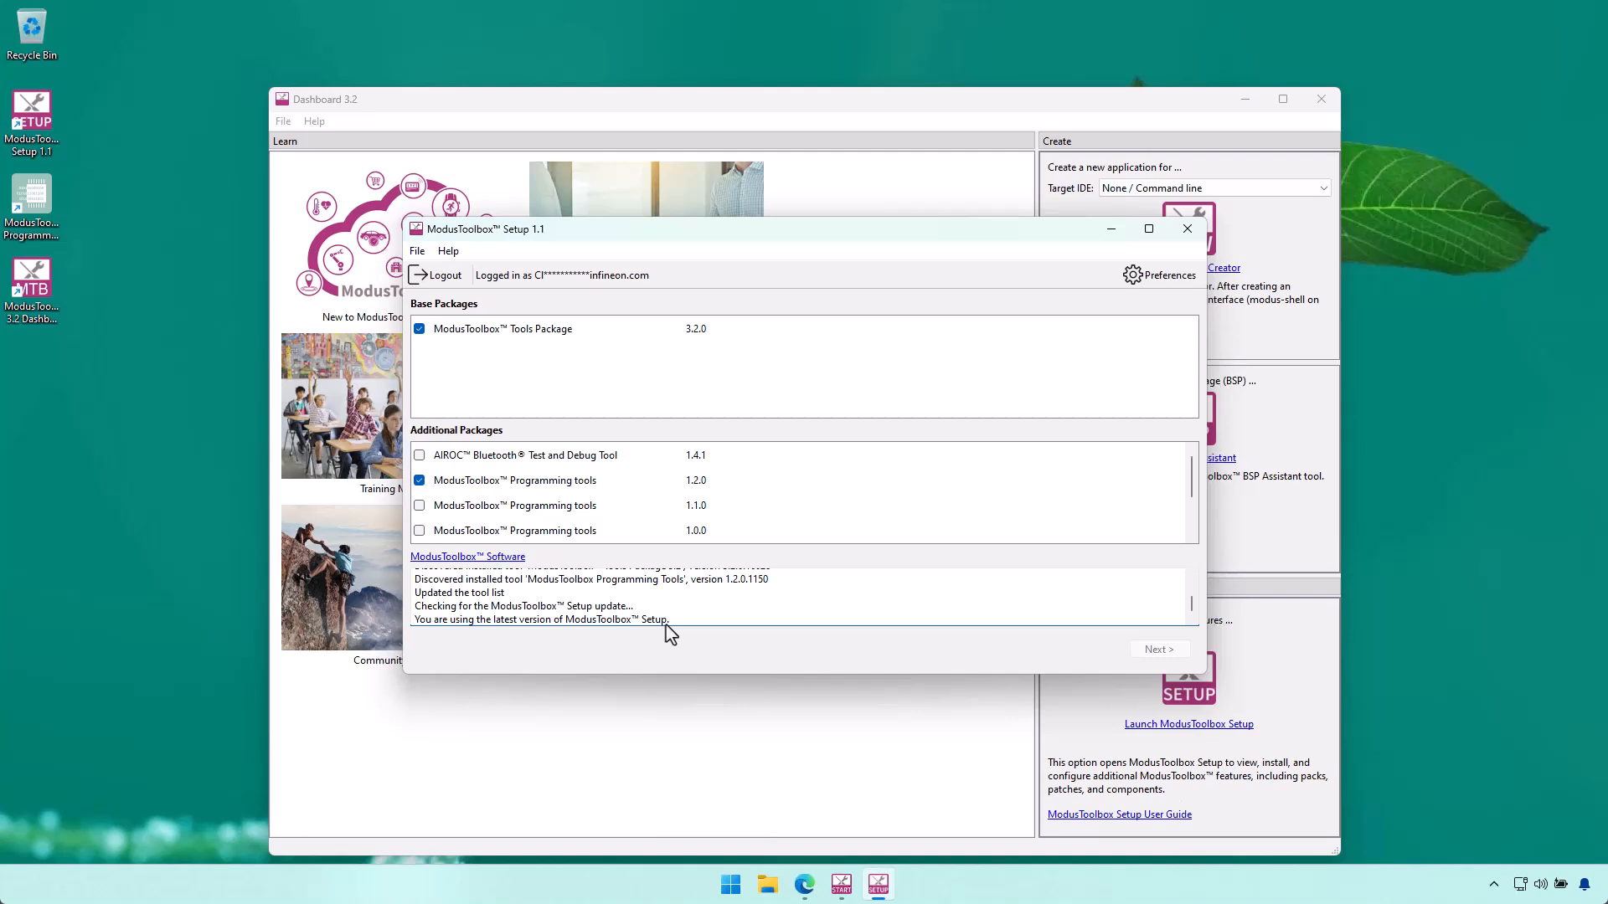
Step: Close the ModusToolbox Setup 1.1 window, leaving Dashboard 3.2 open
click(1187, 229)
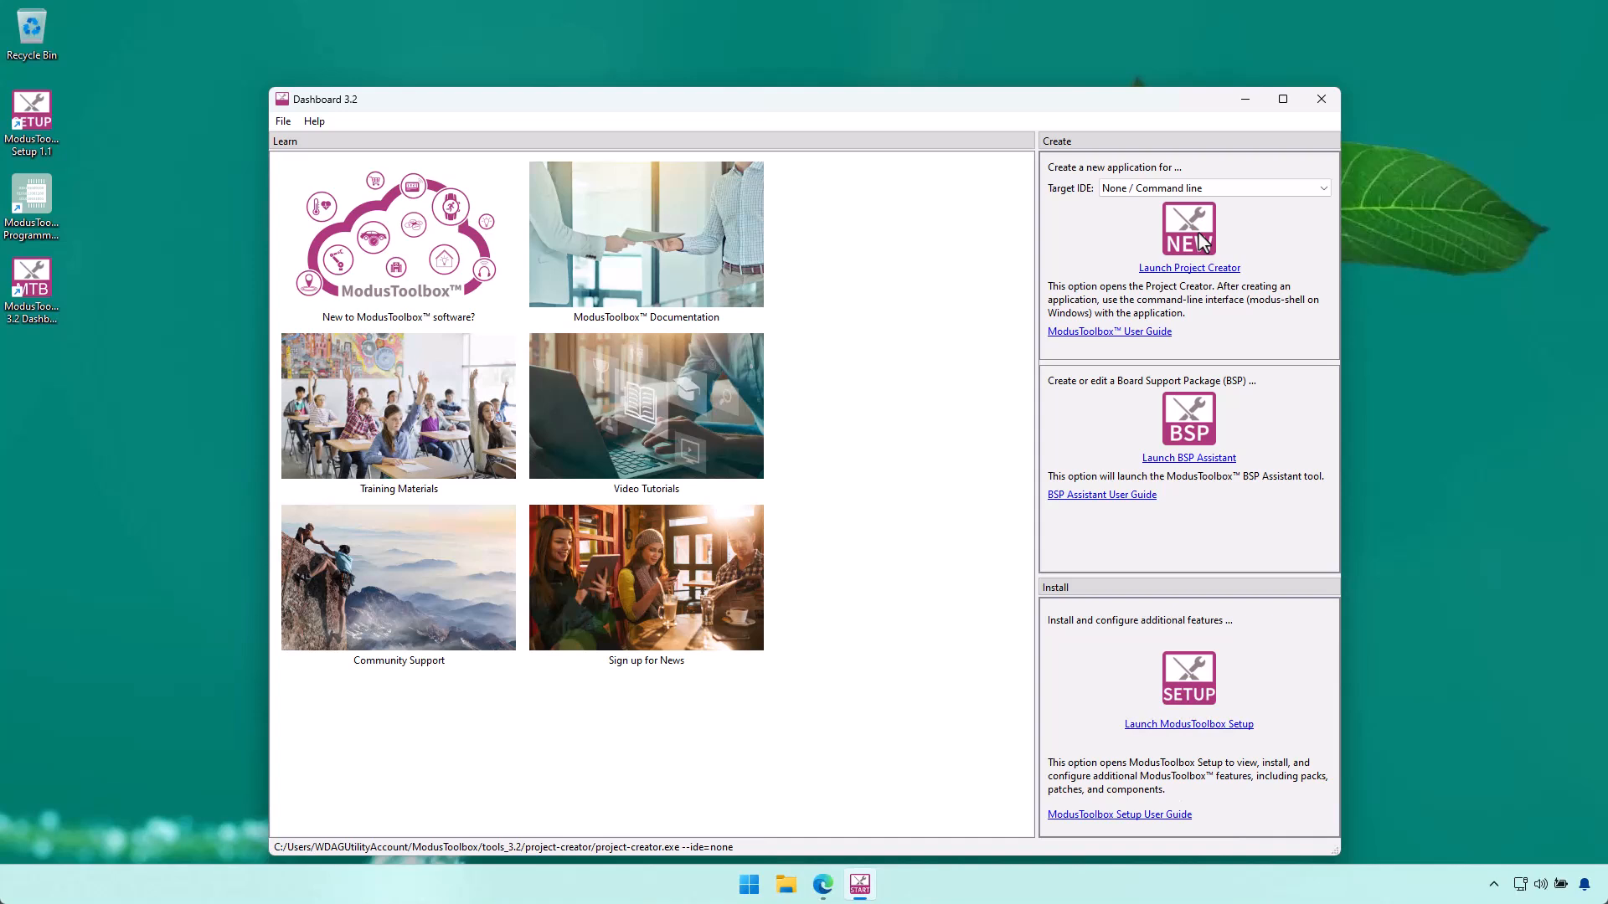
Step: Set the Create panel's Target IDE to Eclipse IDE for ModusToolbox
click(1322, 191)
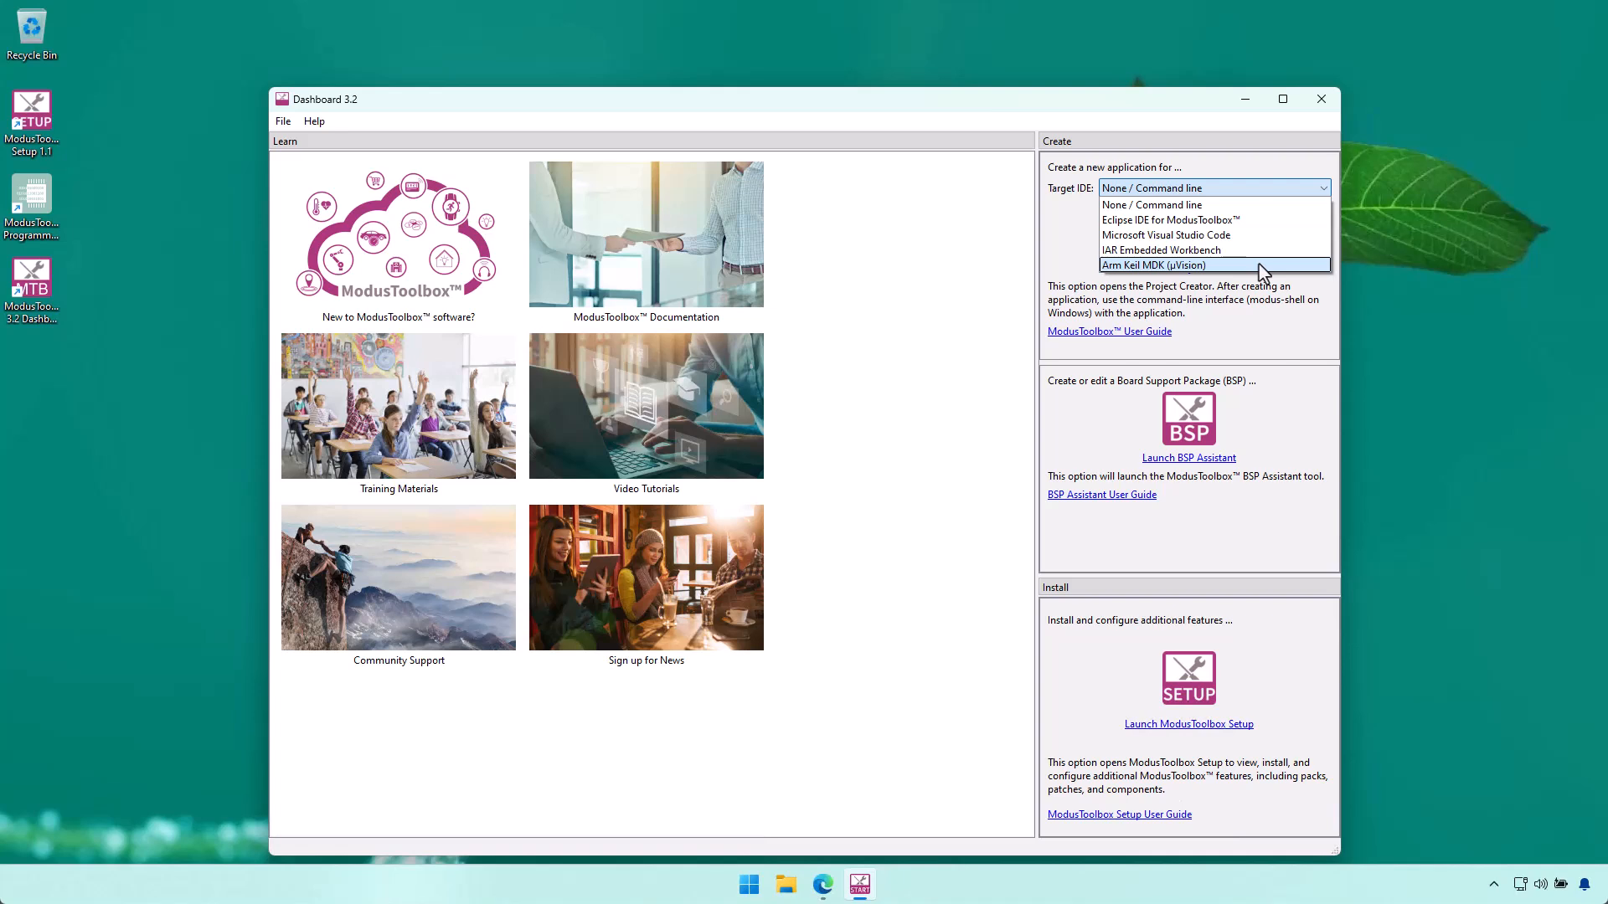
click(1227, 221)
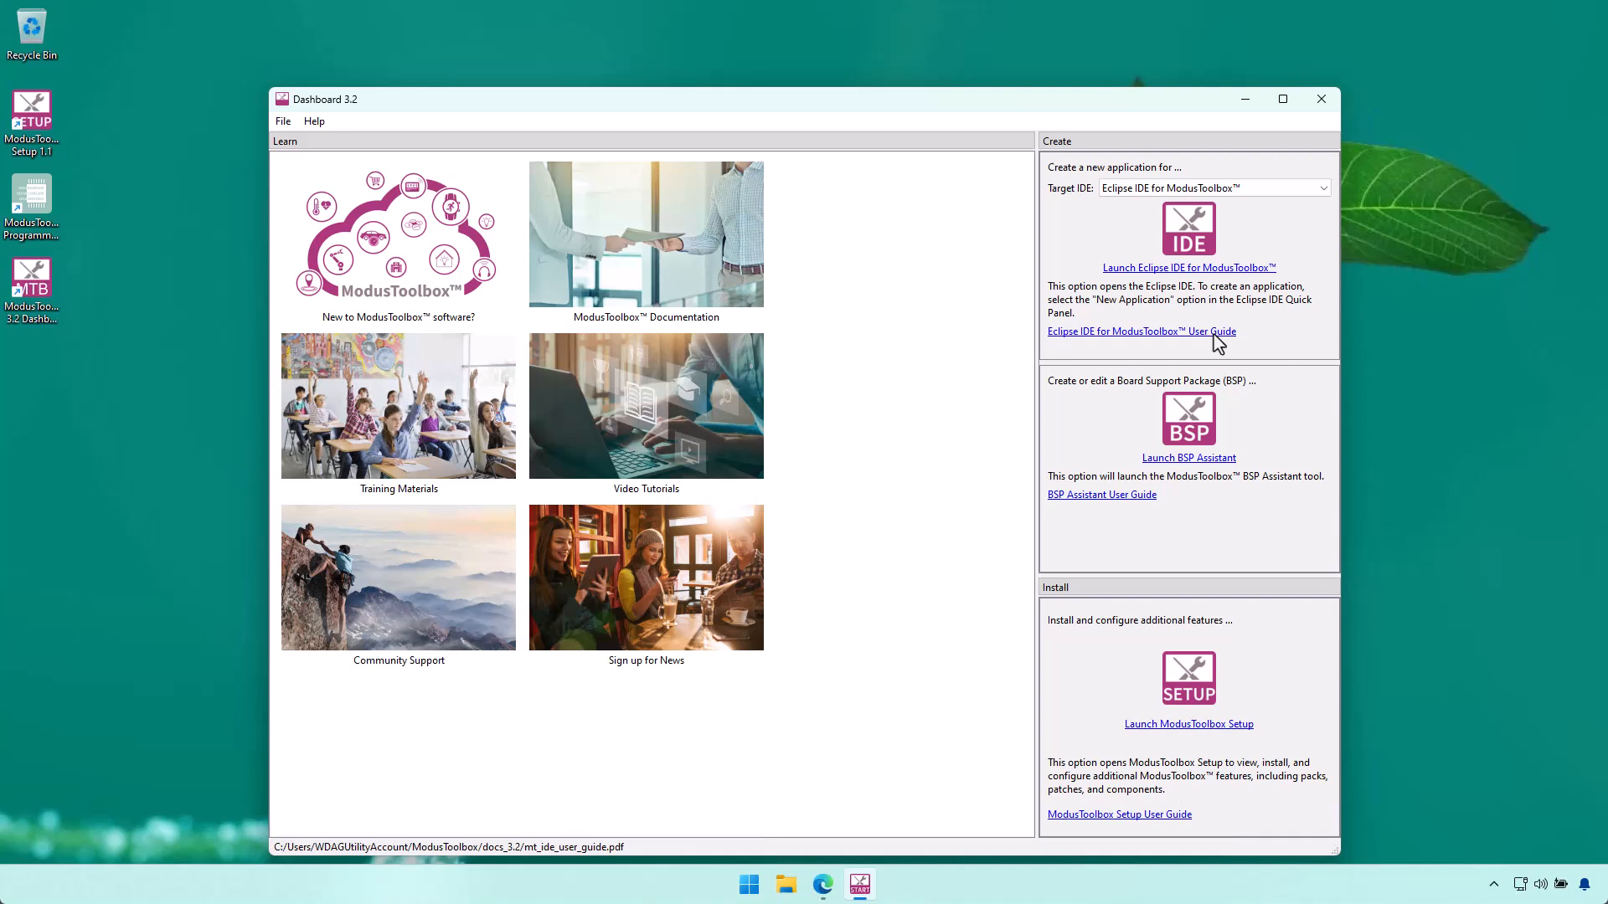
Step: Launch Eclipse IDE for ModusToolbox on the default mtw workspace and accept the Cypress license
click(1208, 270)
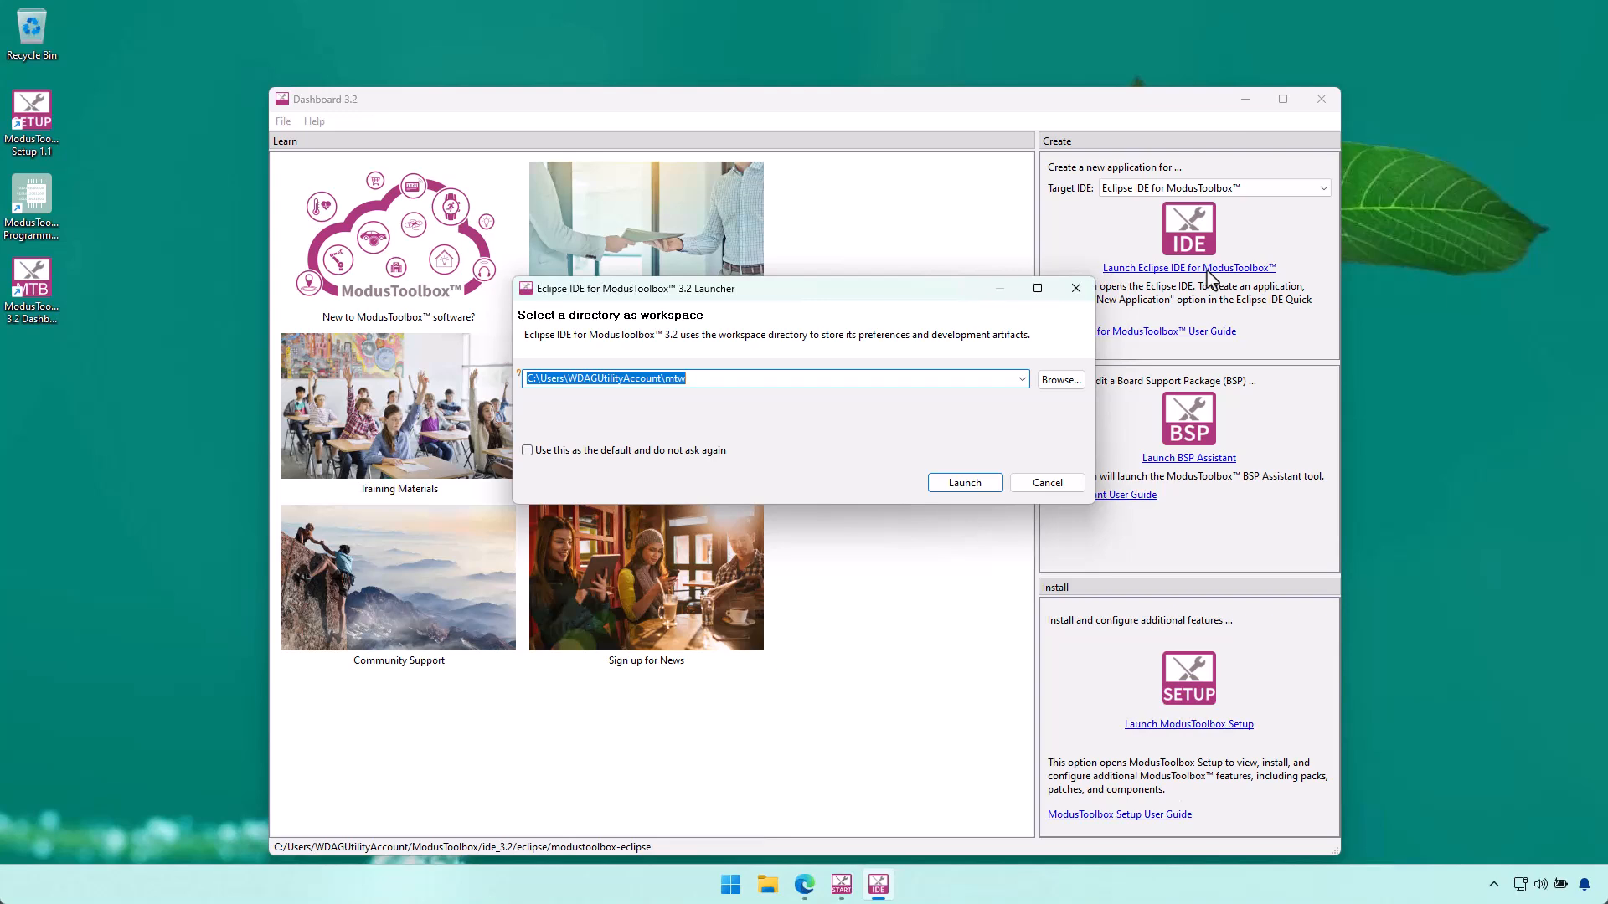
click(963, 483)
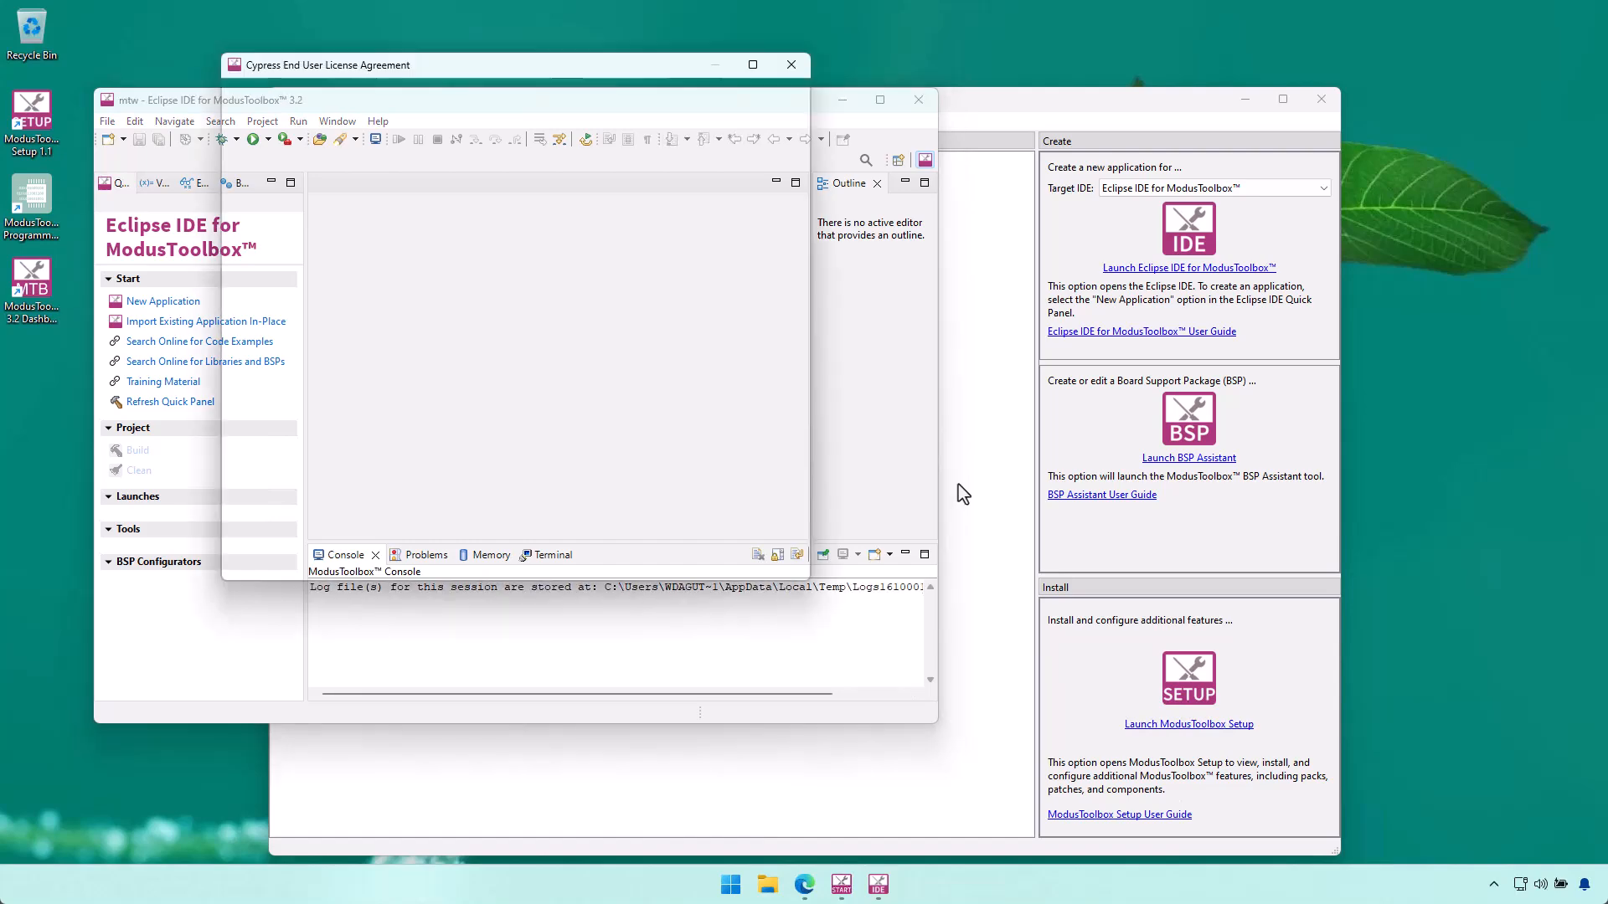
click(661, 559)
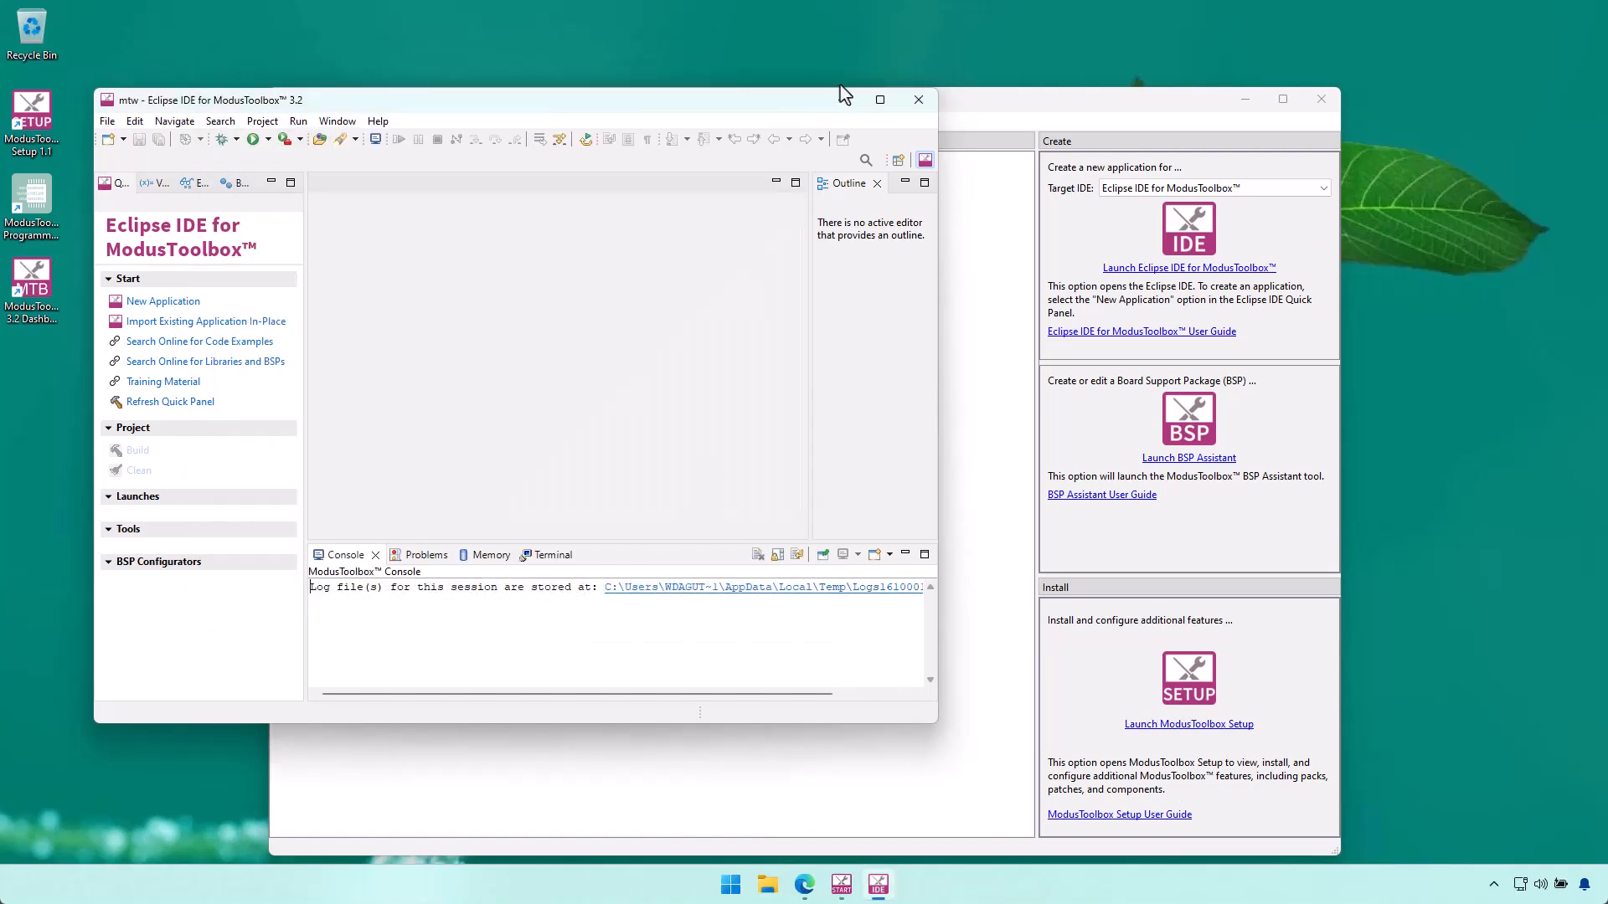
Step: Maximize Eclipse, browse the ModusToolbox documentation entries under Help, then close the IDE
click(880, 101)
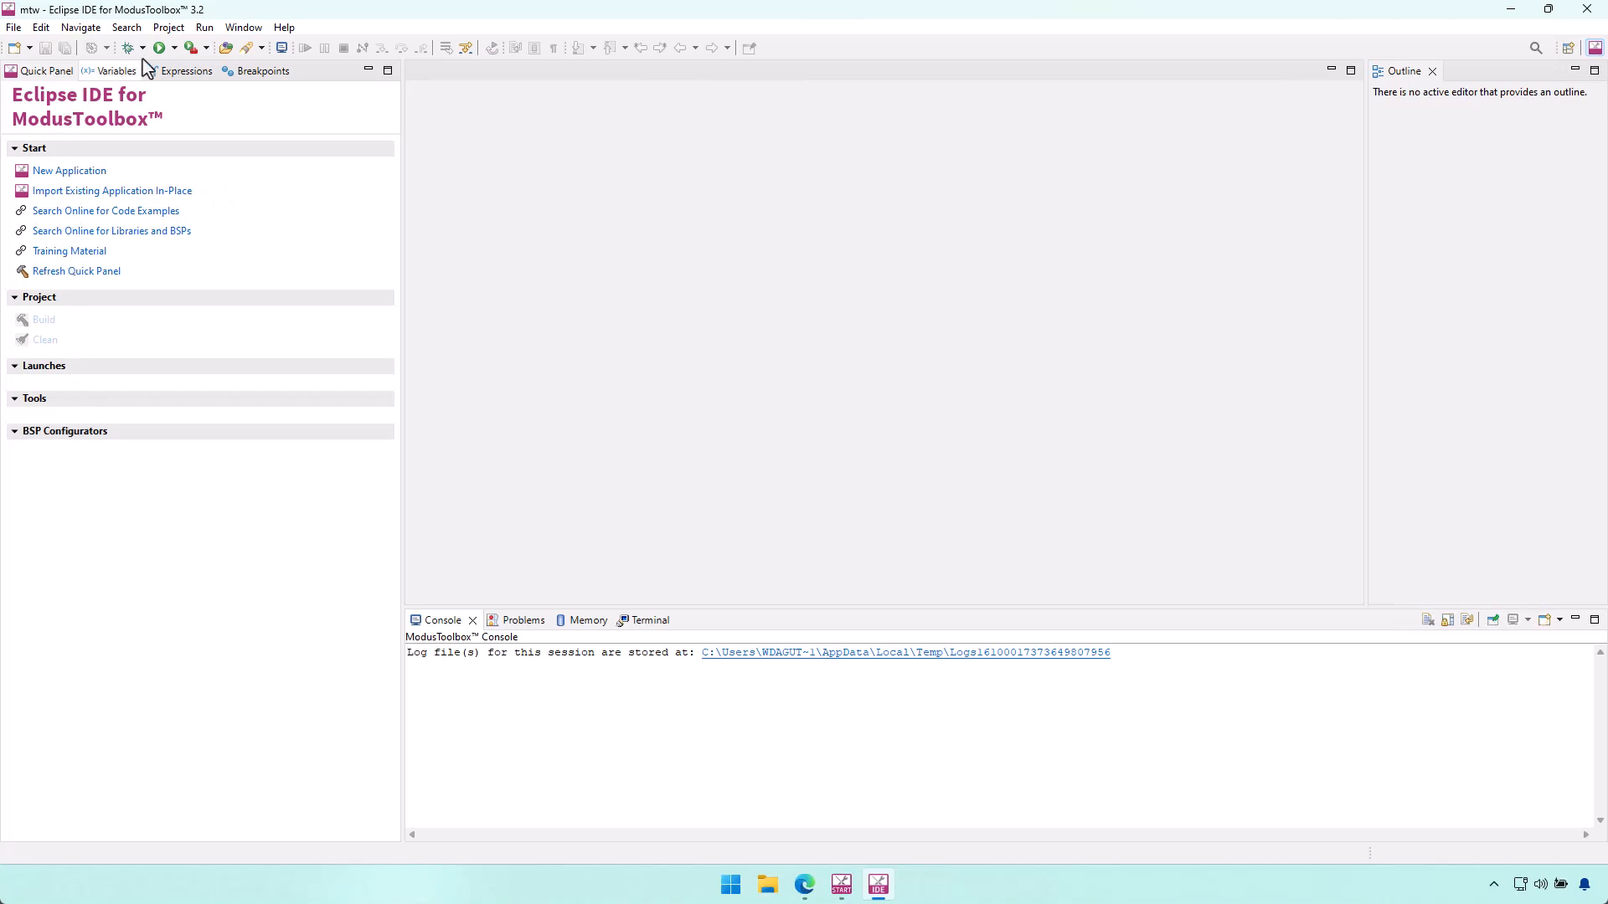
click(284, 28)
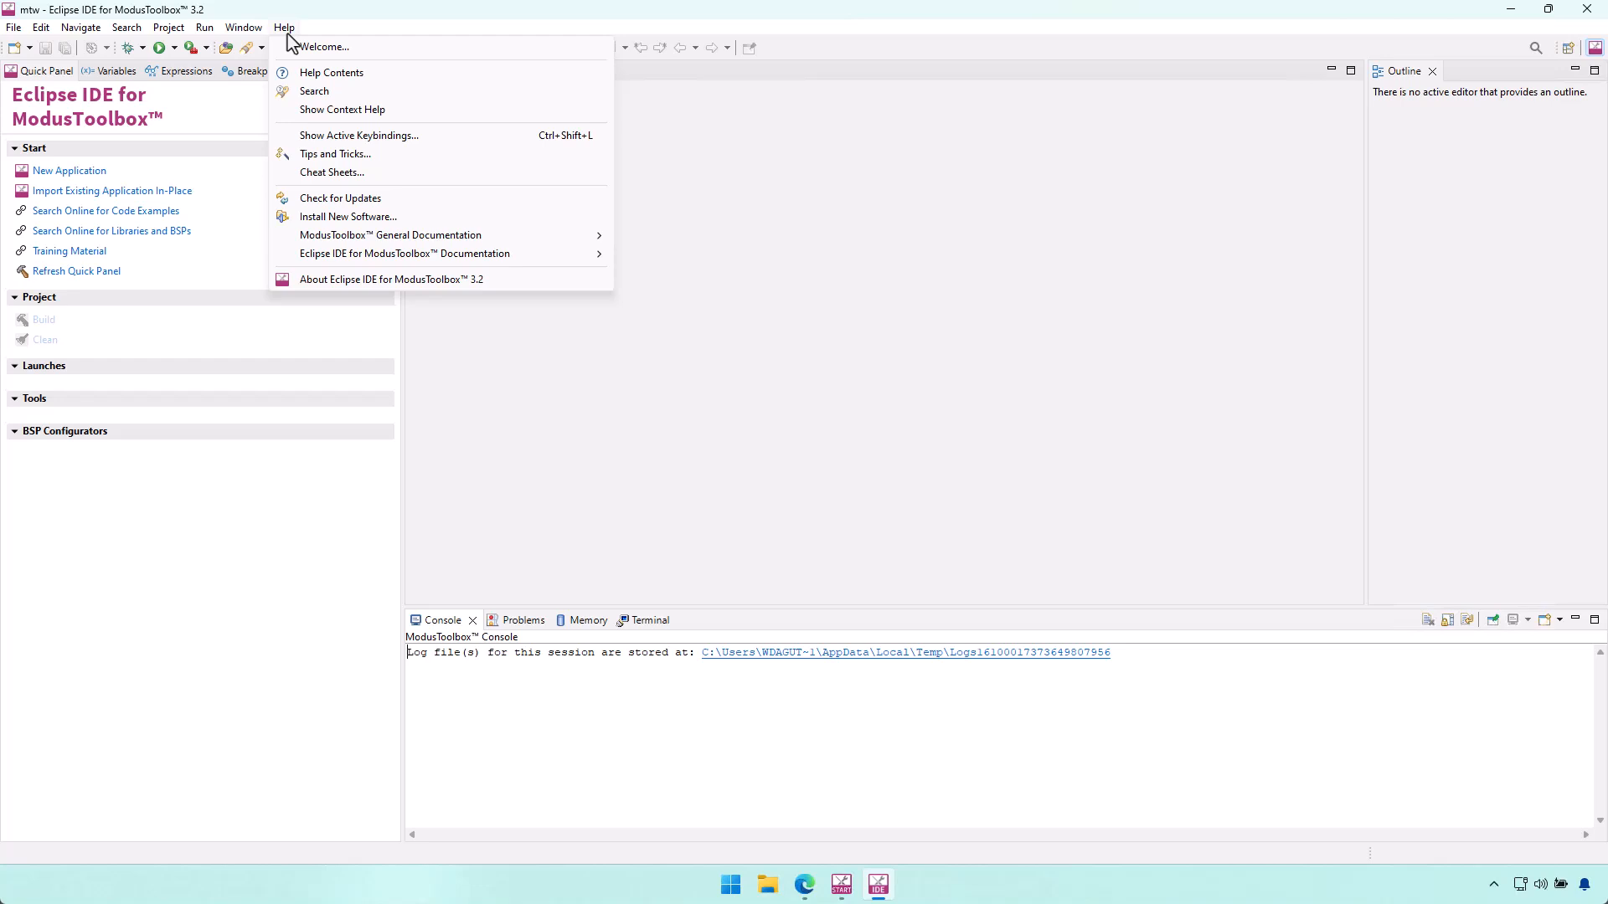
mouse_move(304, 254)
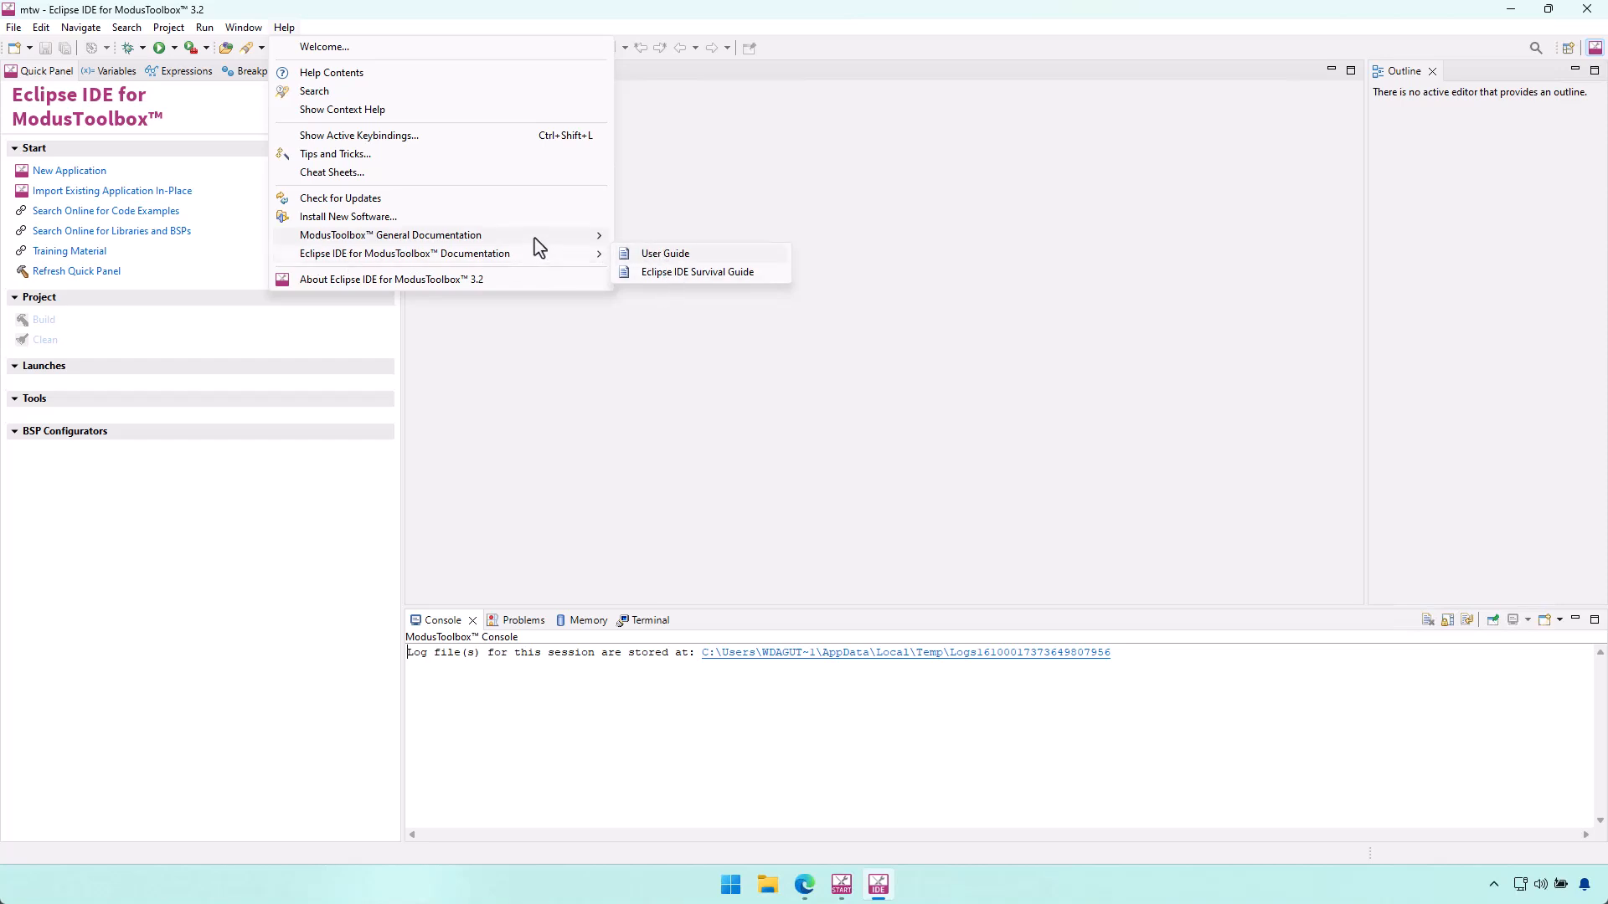
mouse_move(555, 238)
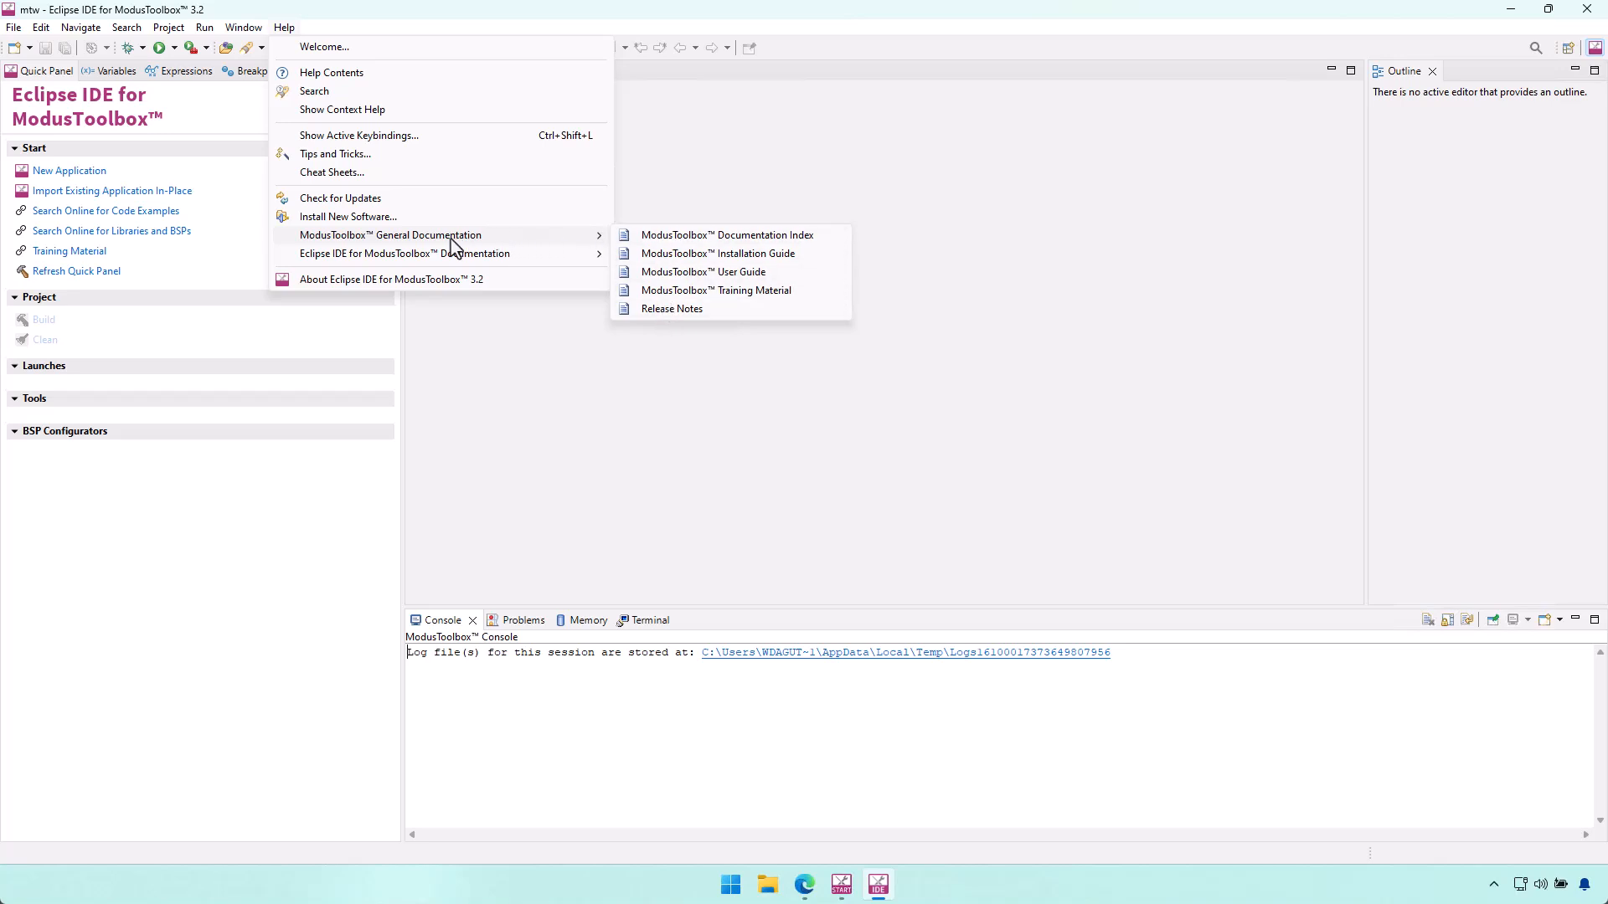
click(1587, 9)
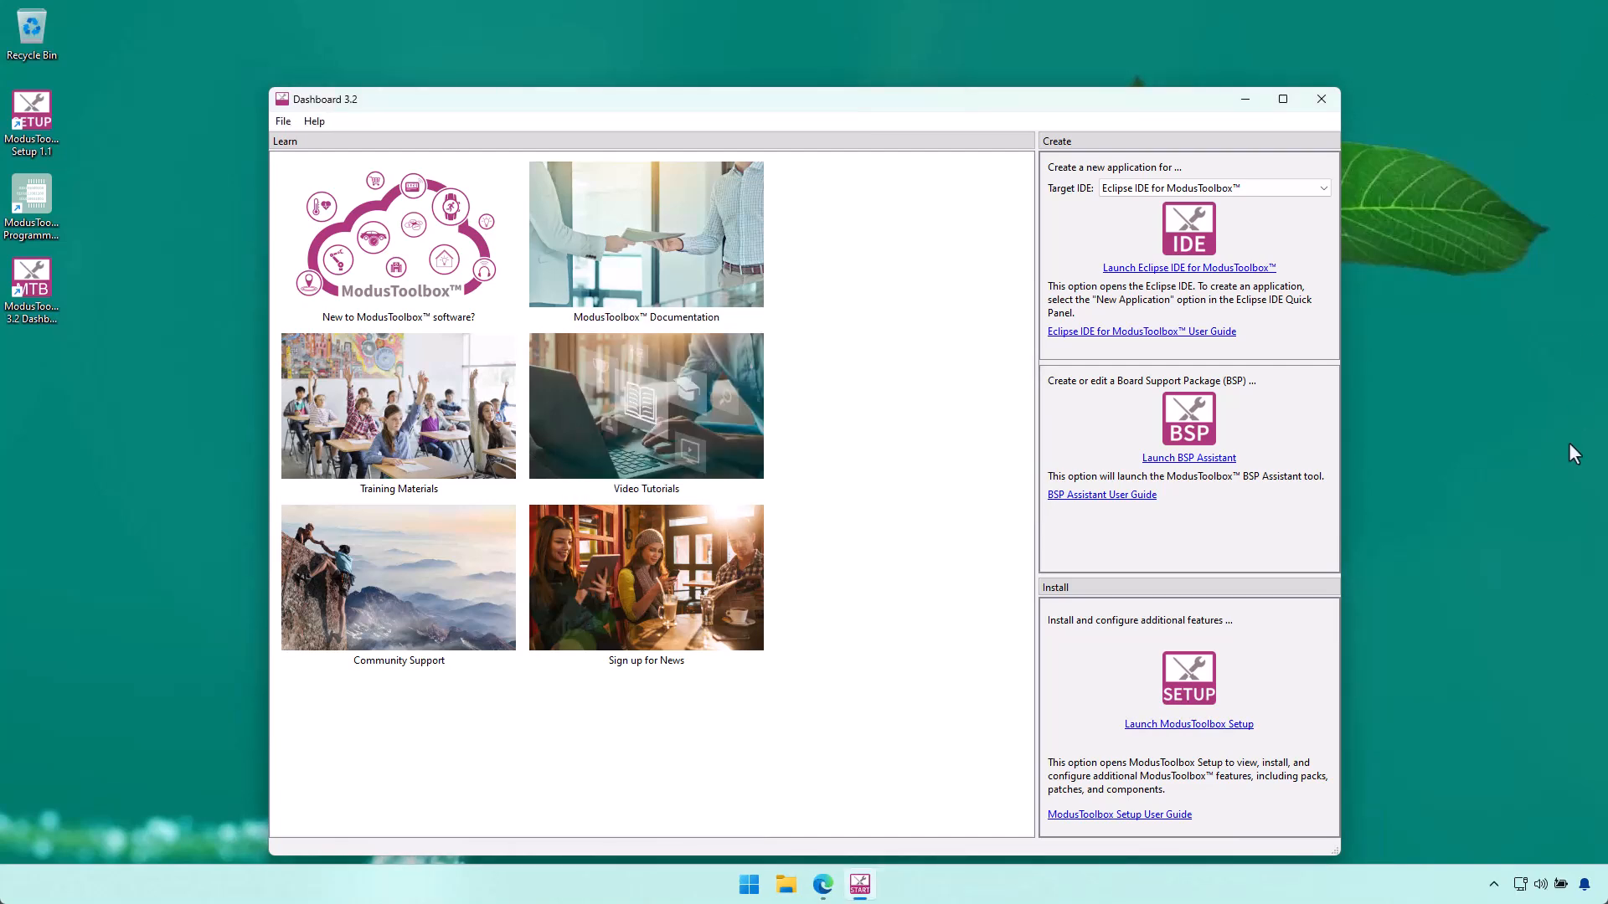
Step: In Edge, open the Python 3.11.9 page from python.org's All releases list and scroll to Files
click(833, 891)
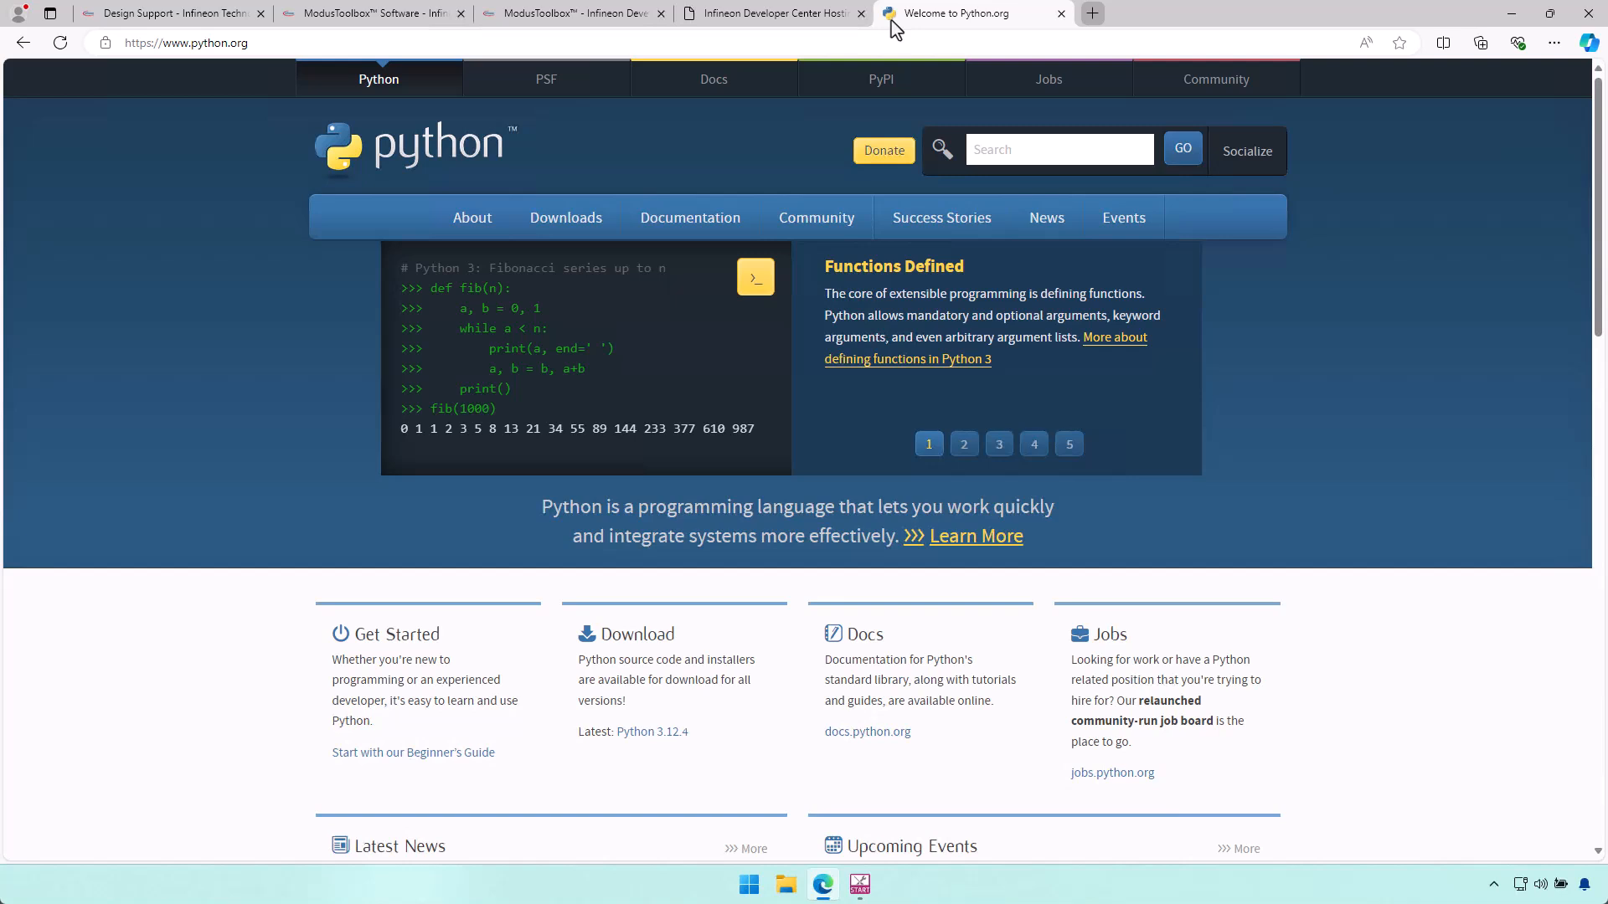
mouse_move(549, 221)
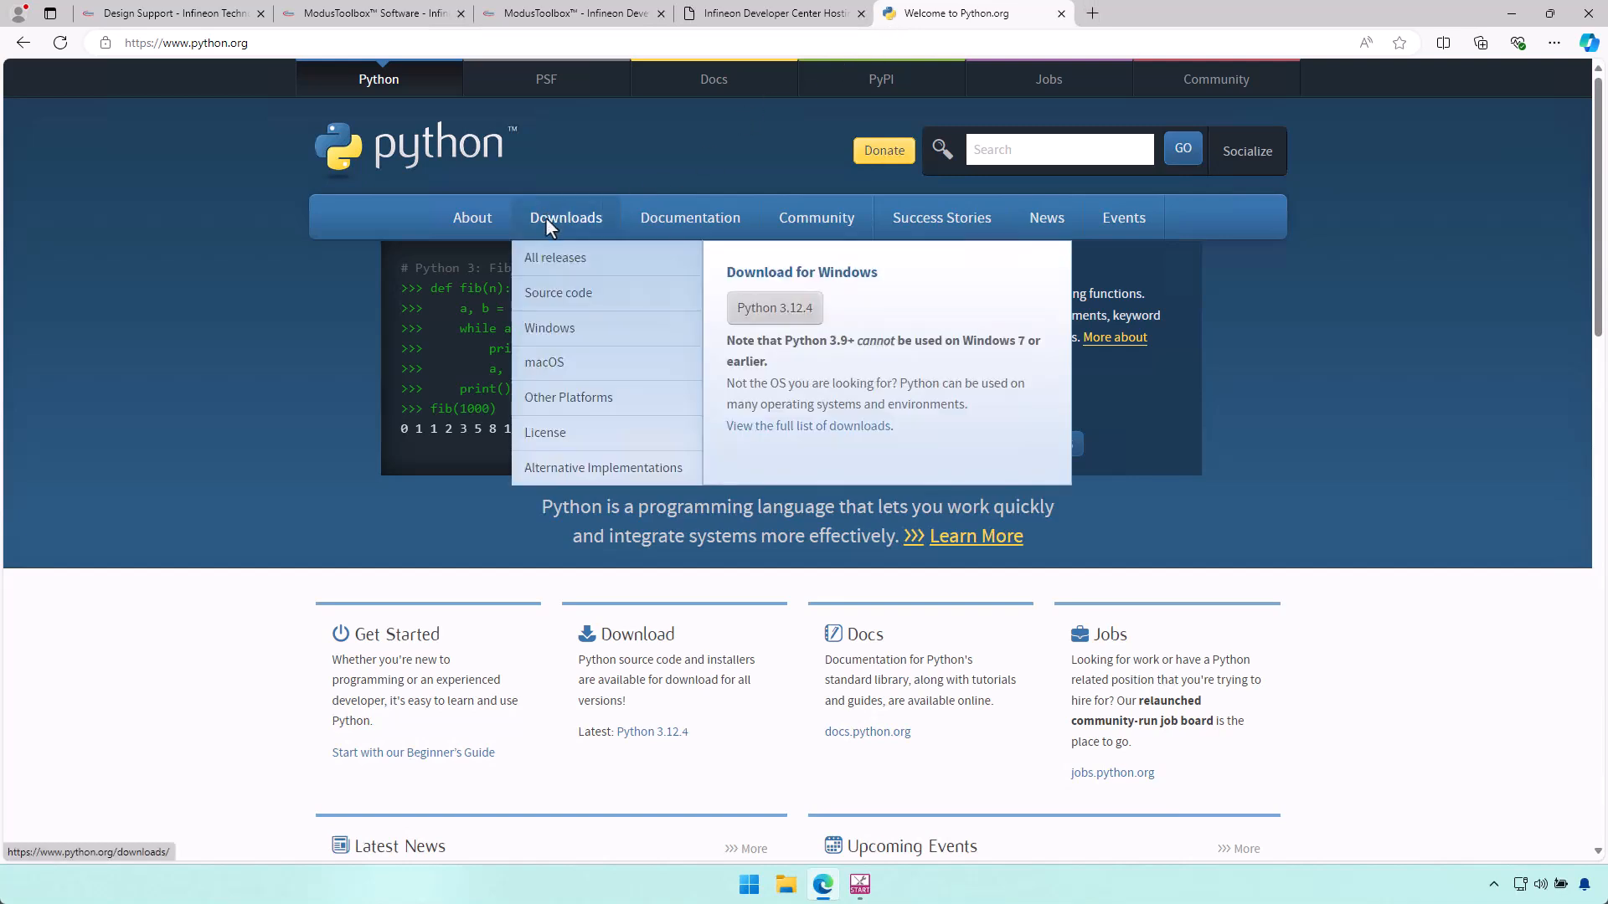
click(546, 260)
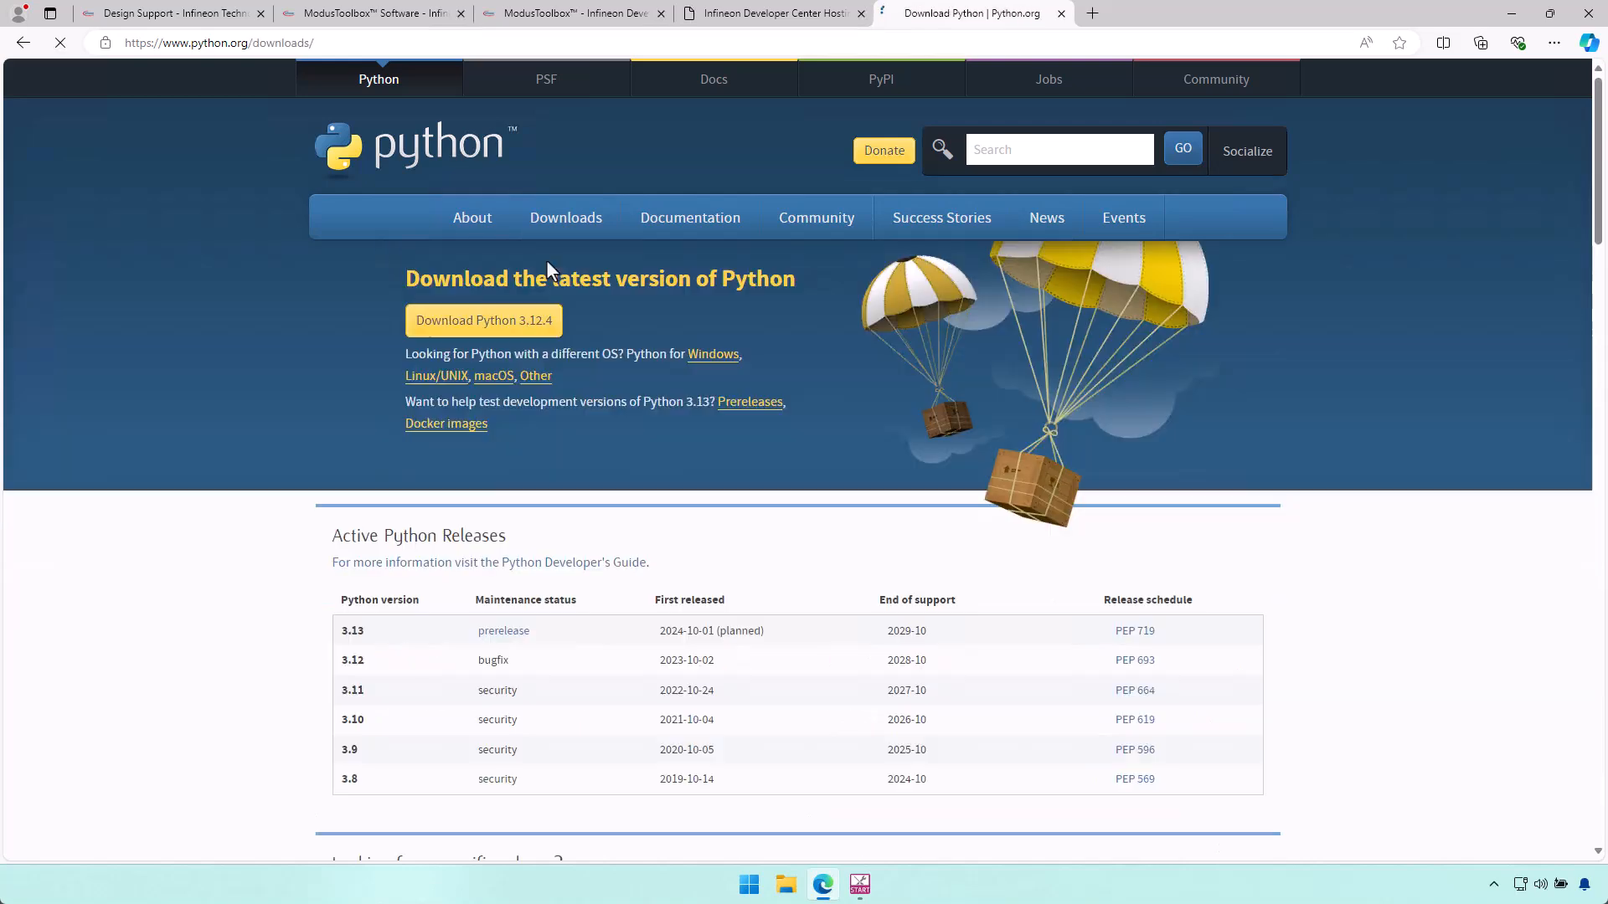
scroll(323, 617, down, 4)
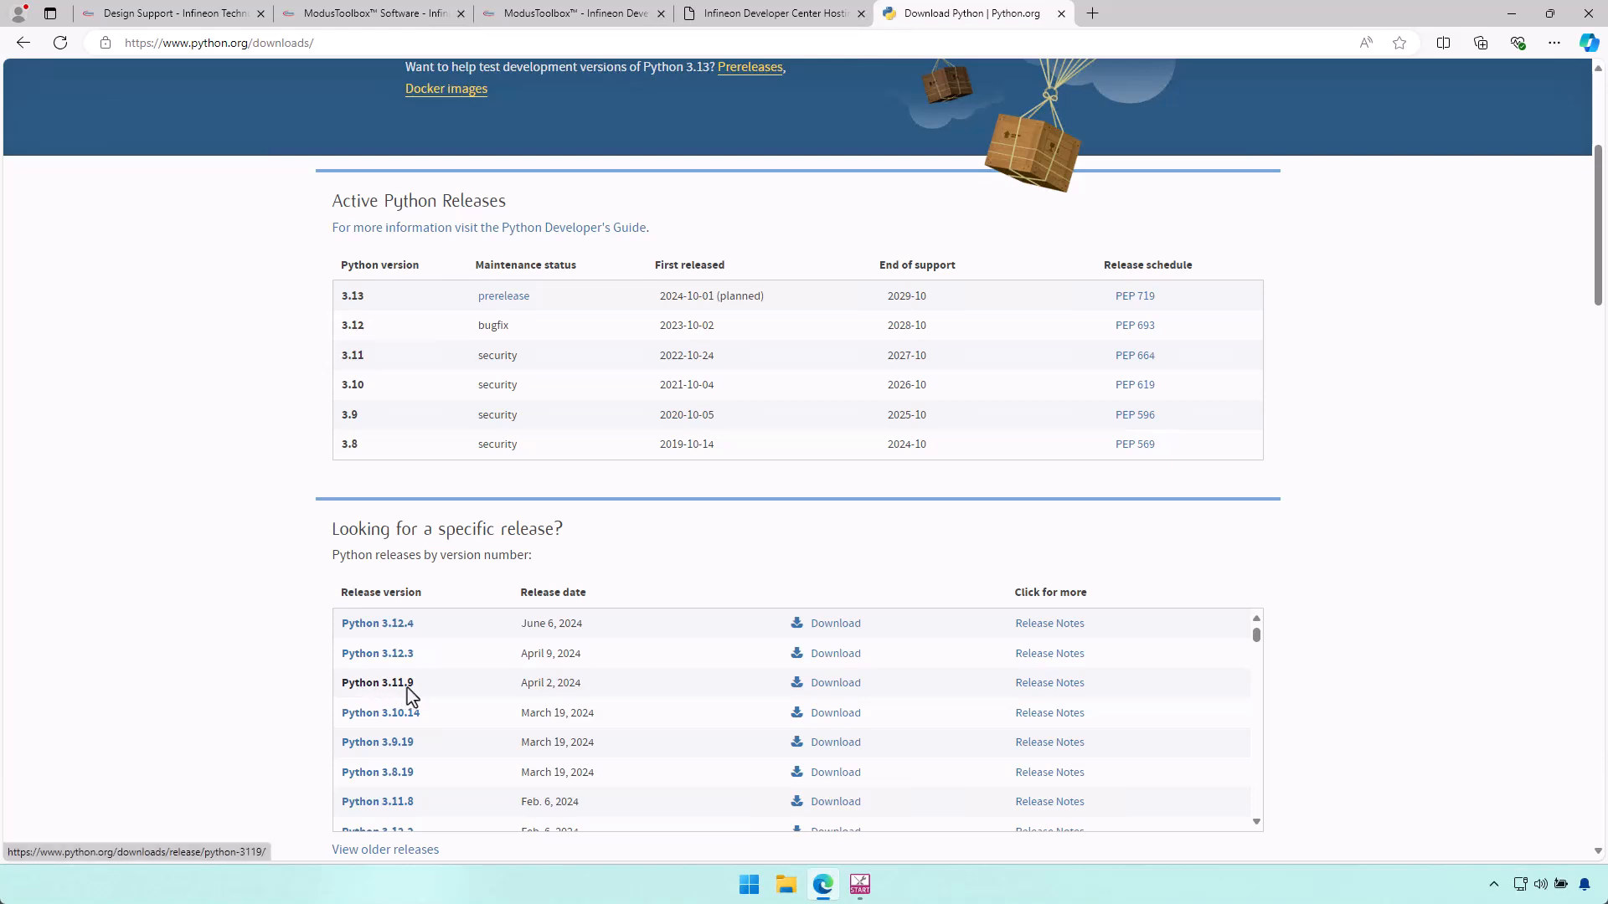
click(832, 685)
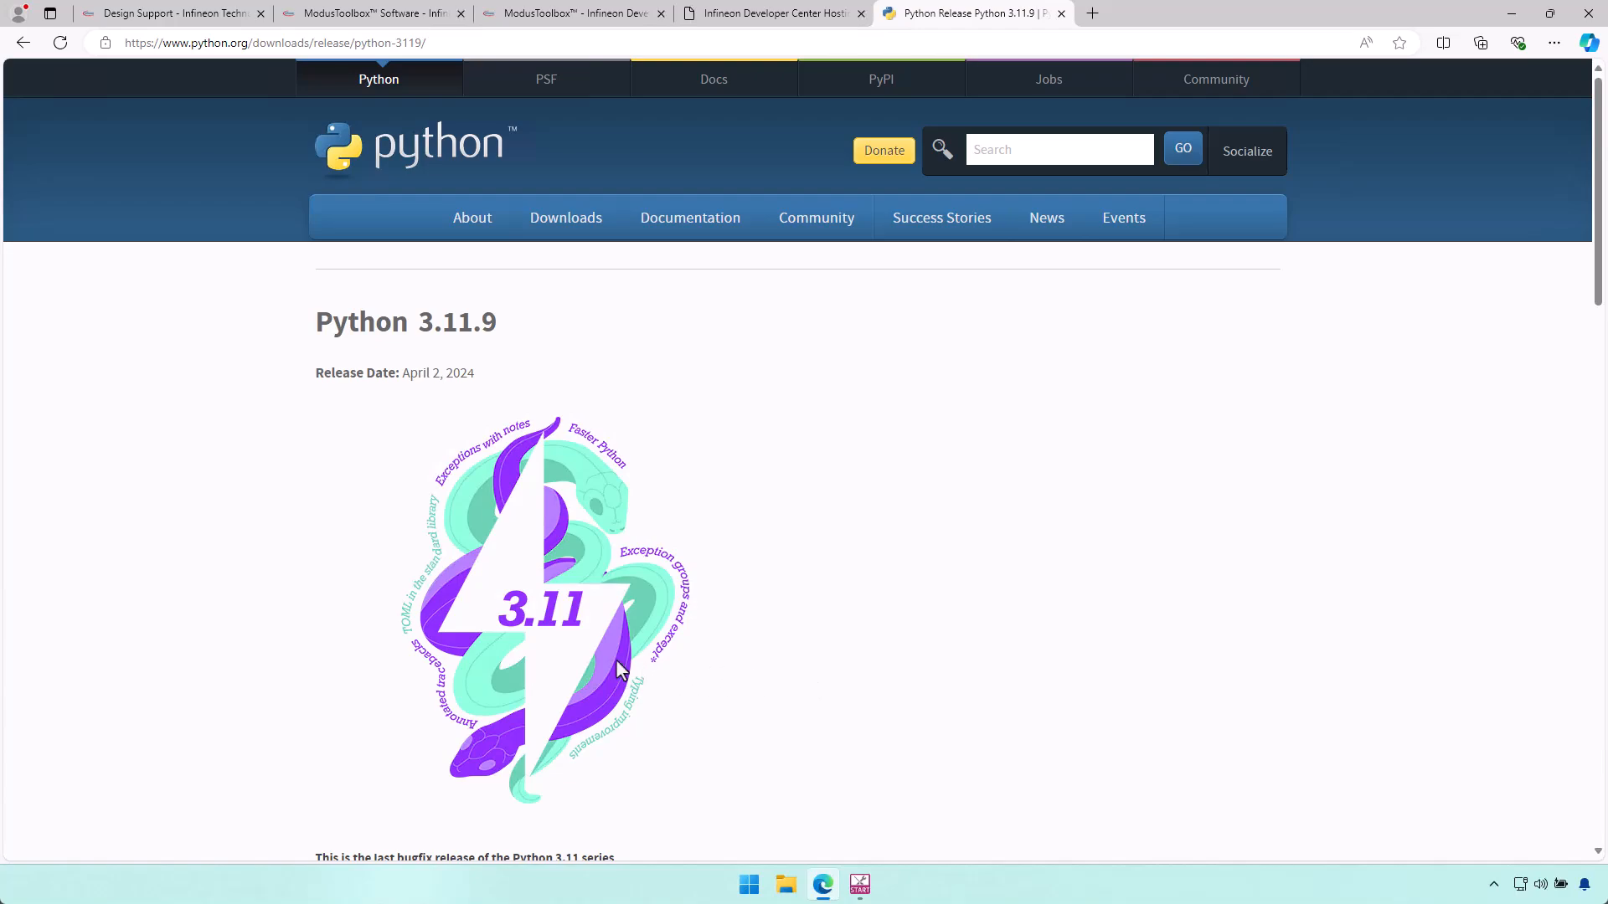
scroll(742, 640, down, 15)
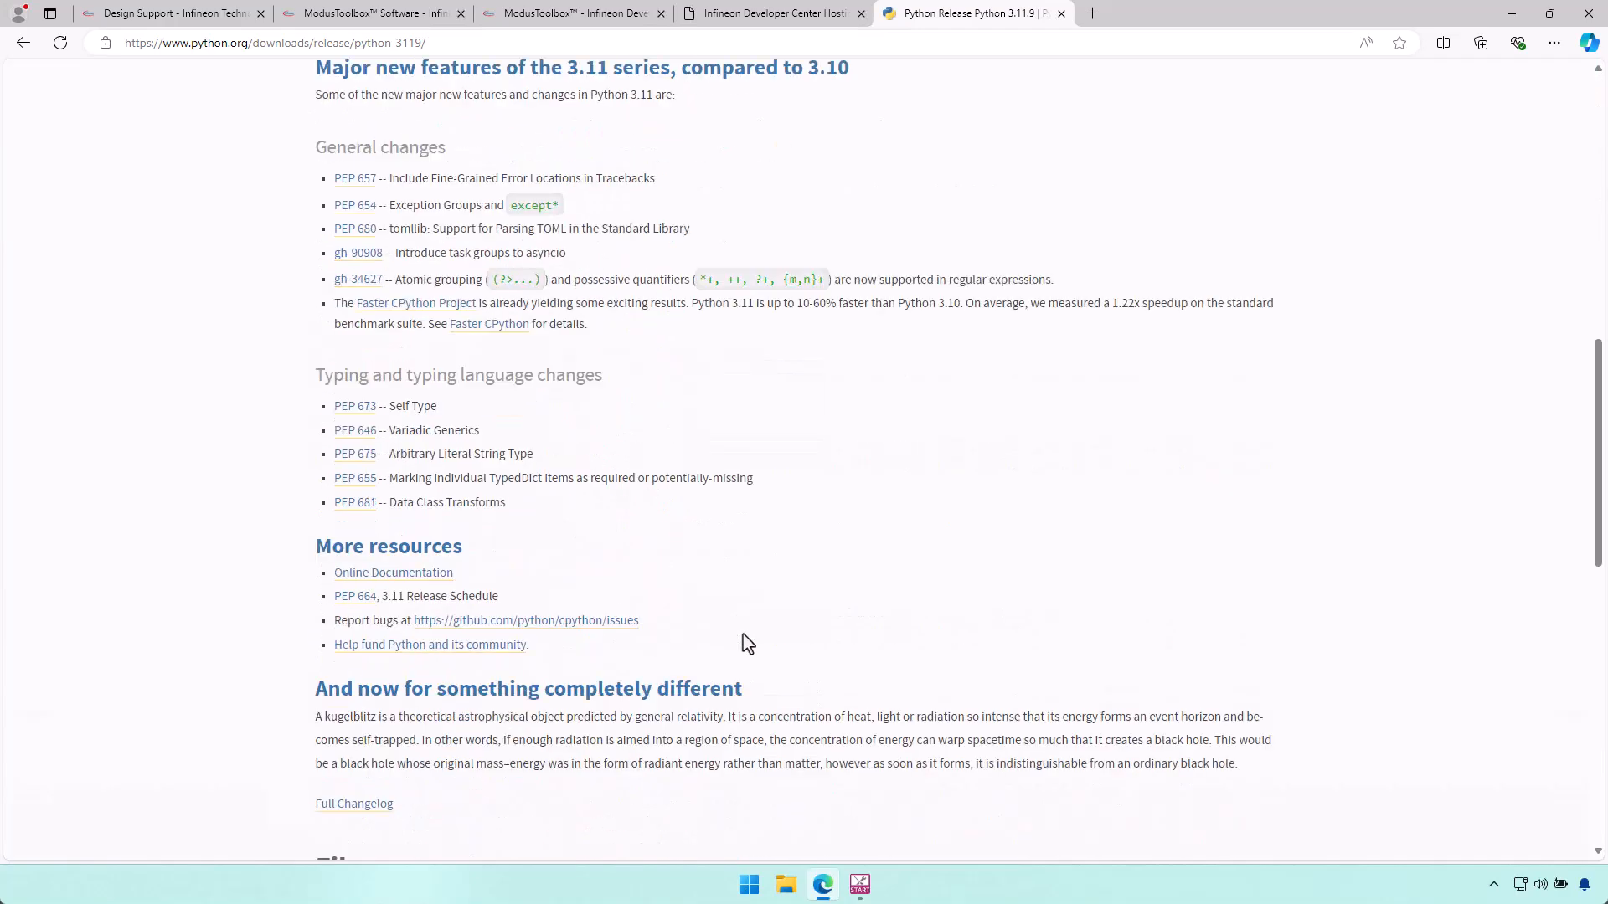
scroll(749, 647, down, 3)
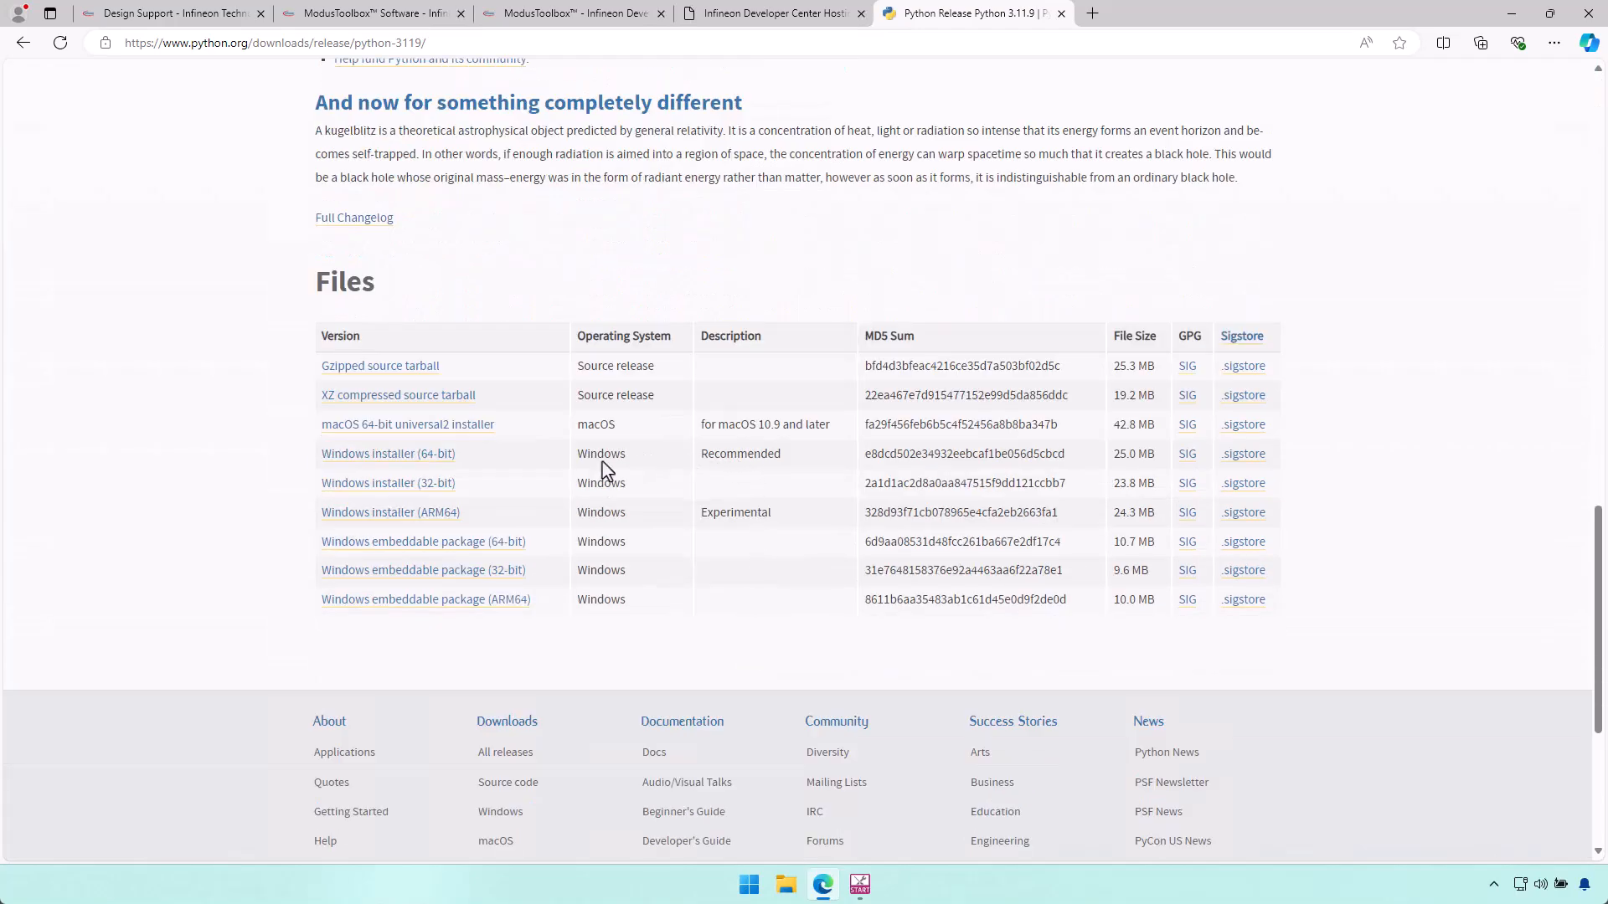
Step: Download the Windows installer (64-bit), install Python 3.11.9 with default settings, and close Edge
click(362, 464)
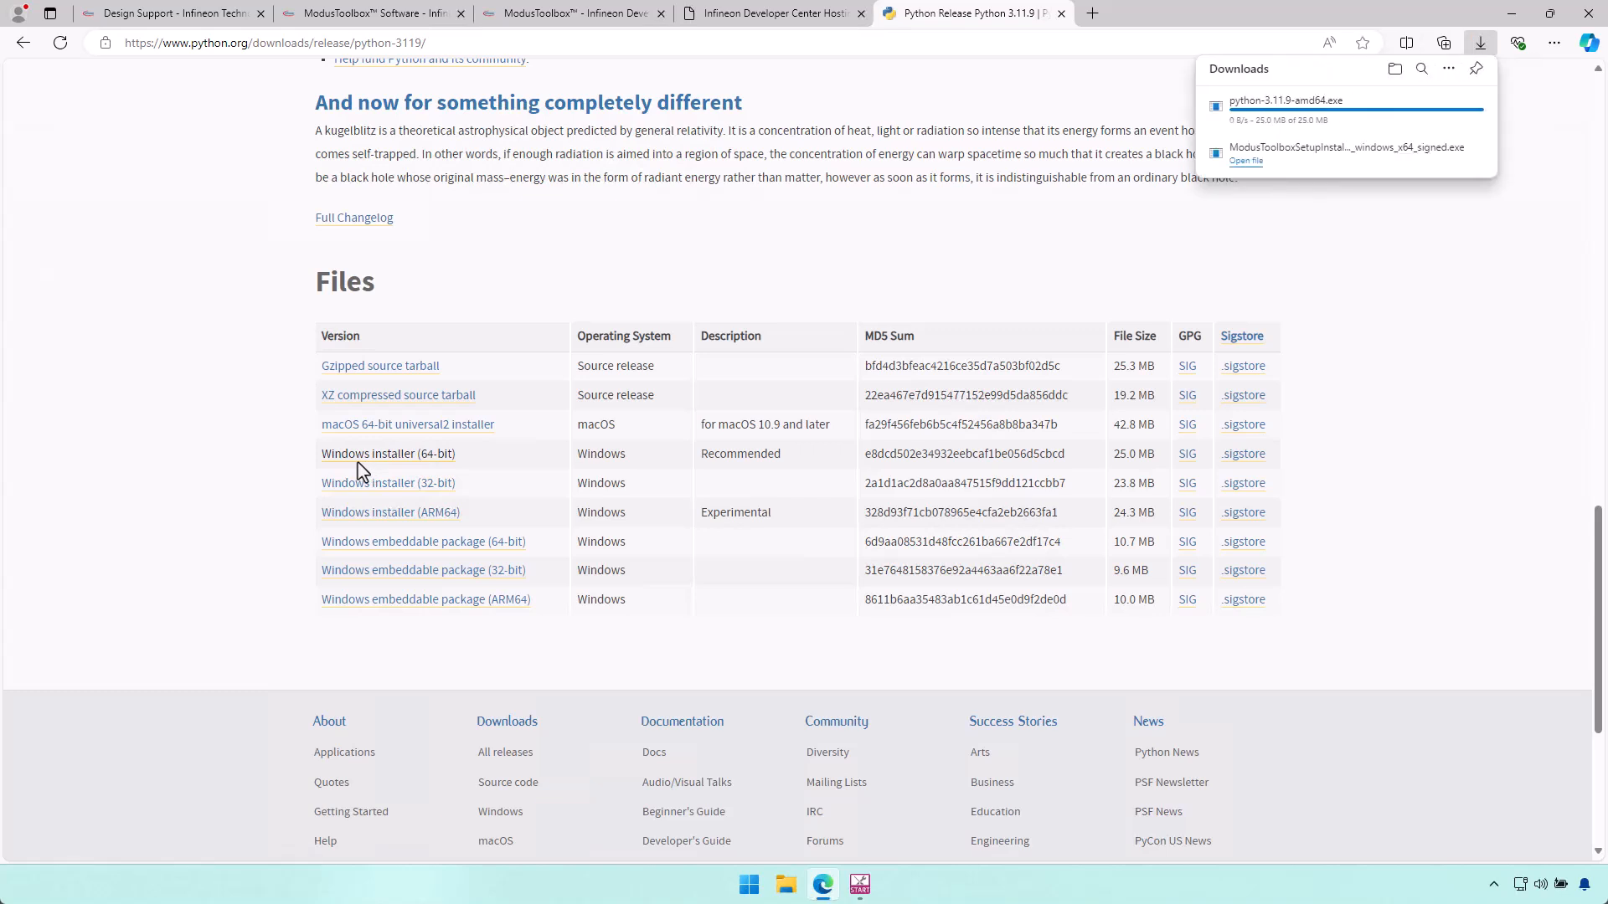
click(1249, 114)
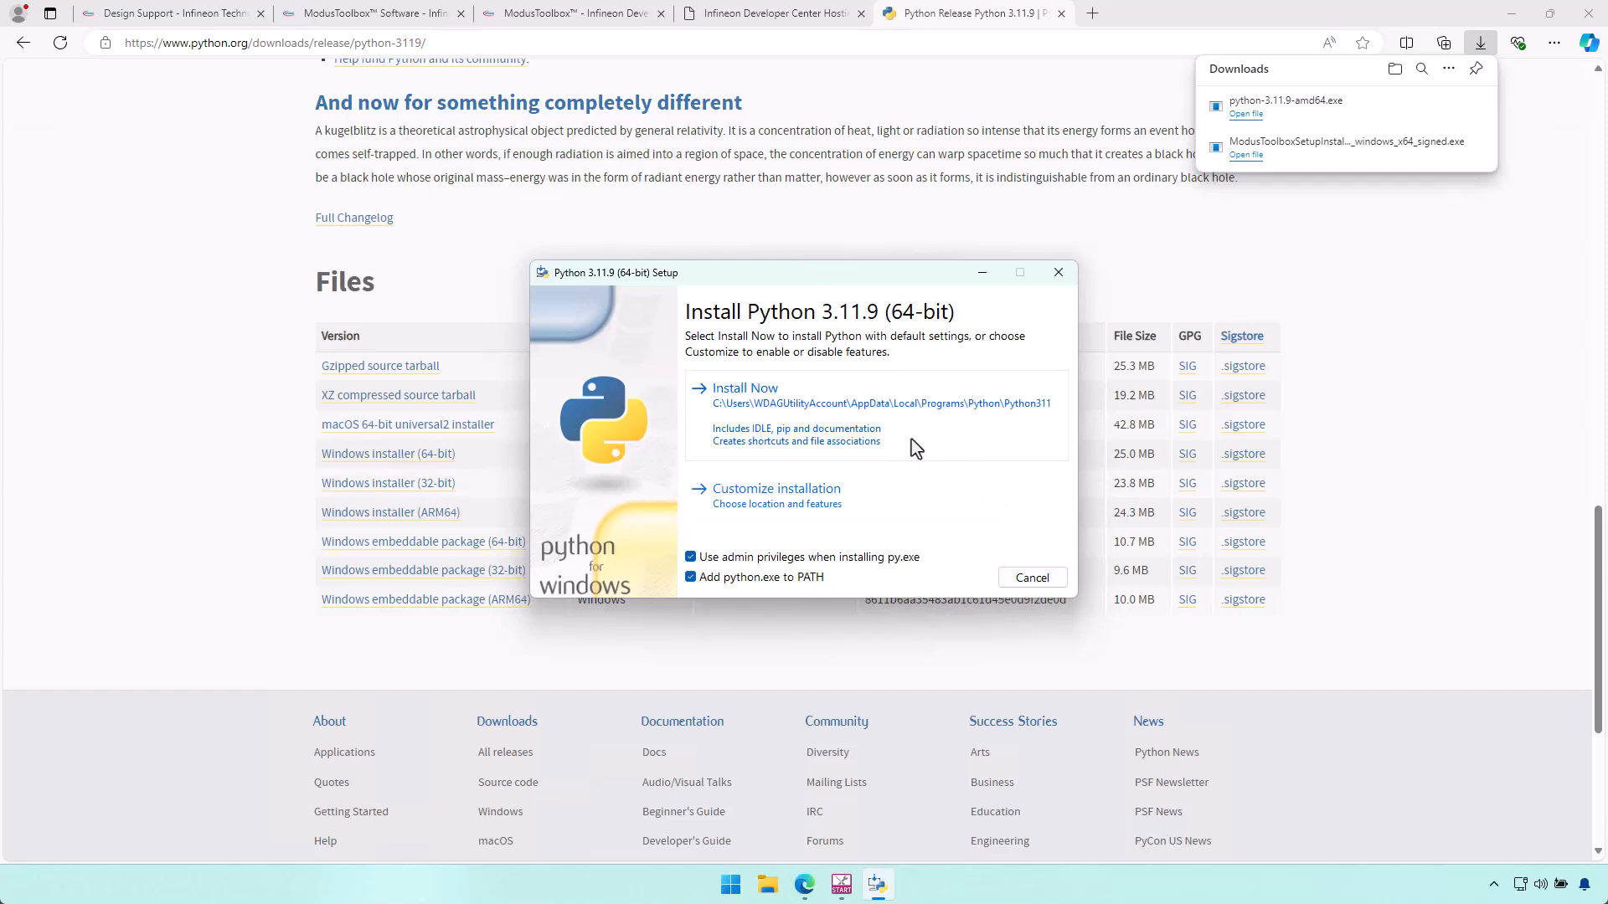
click(850, 419)
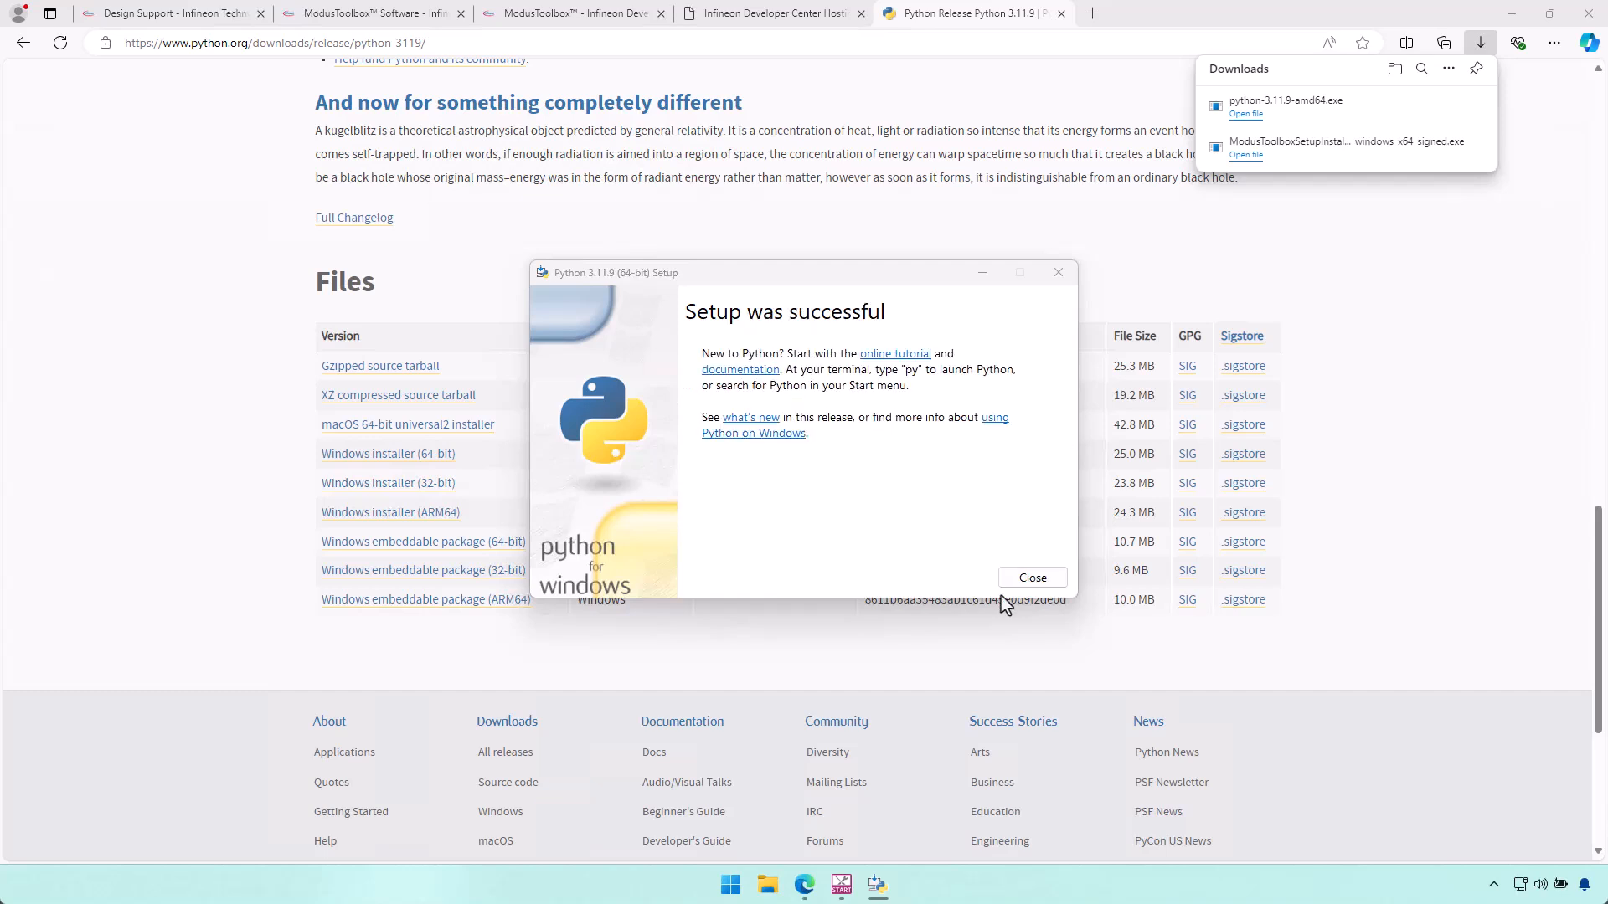
click(1033, 580)
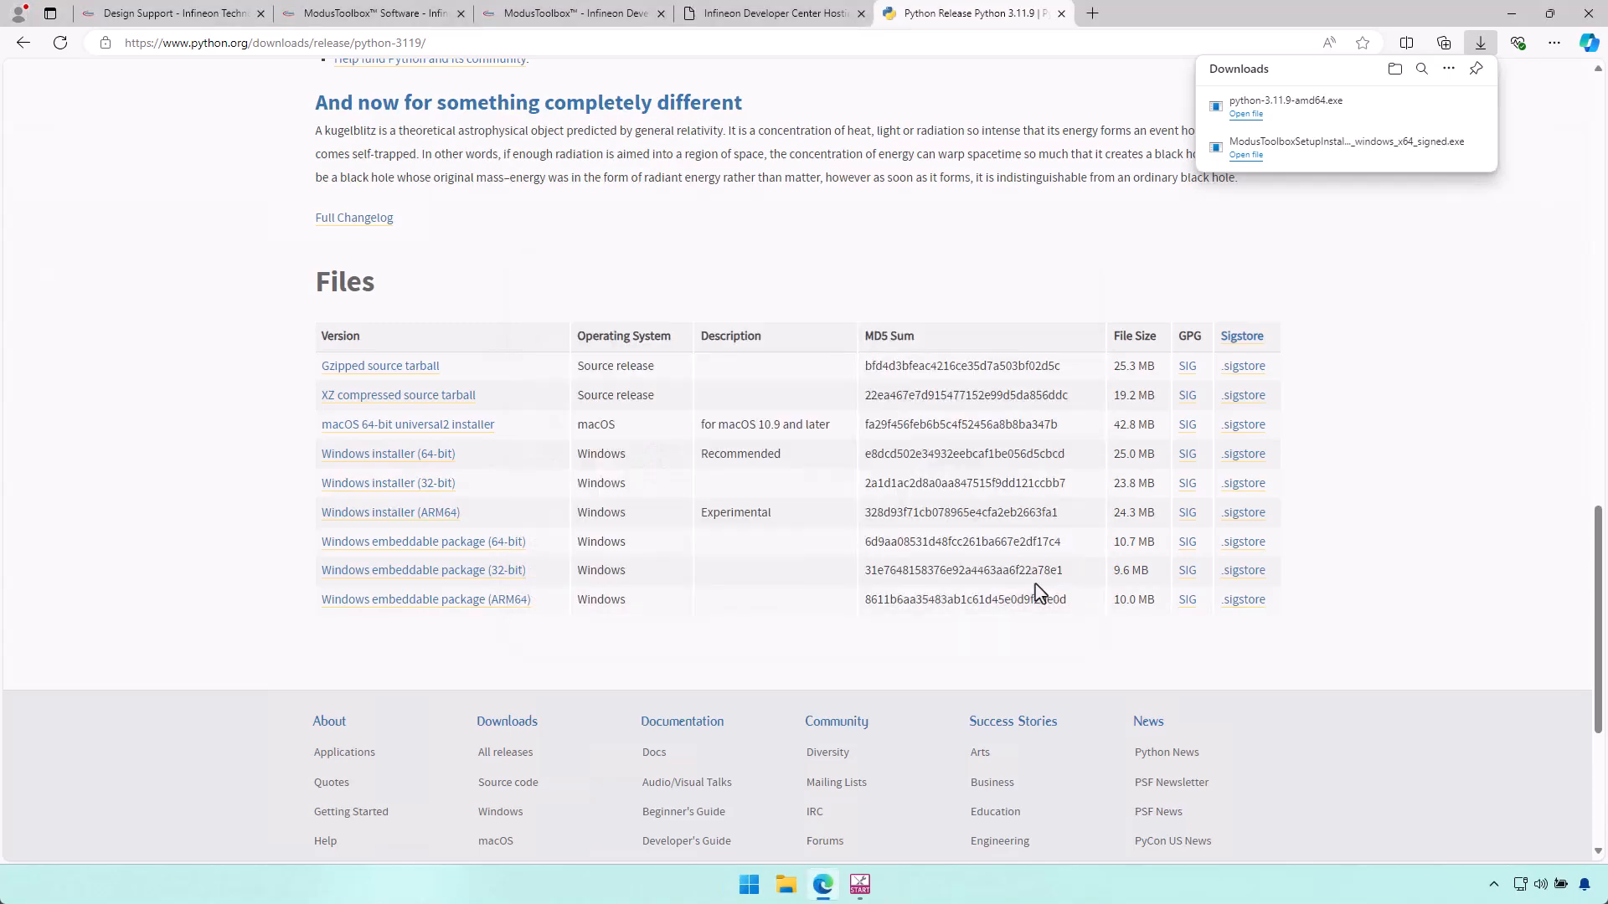
click(1594, 13)
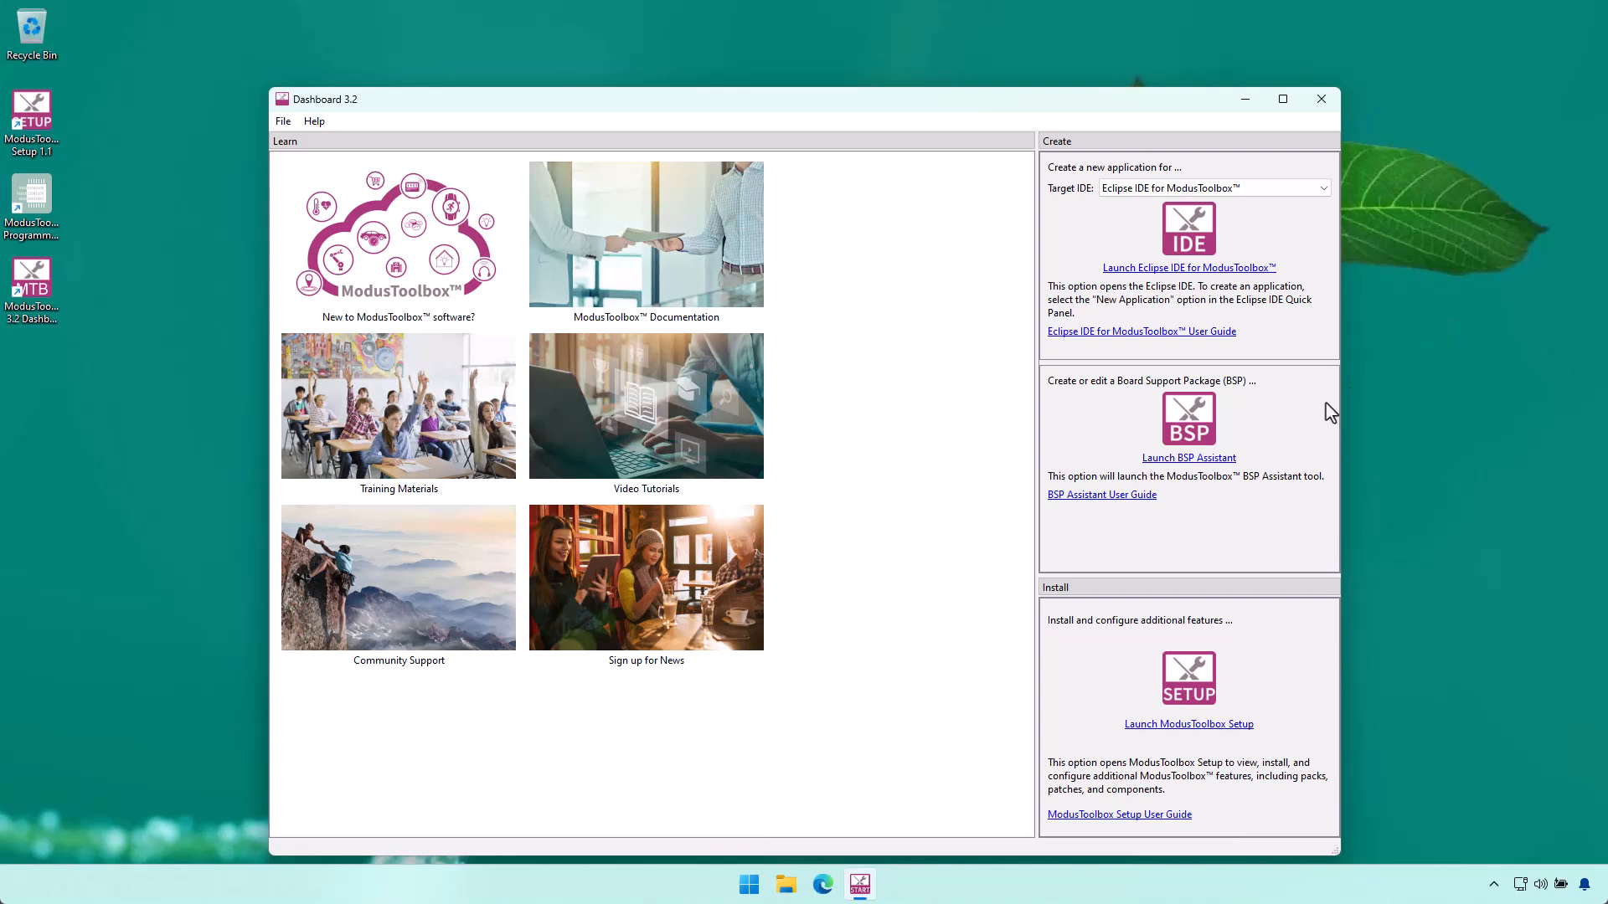
Step: Expand the ModusToolbox 3.2 folder in Start's All apps to show fw-loader and modus-shell
click(749, 884)
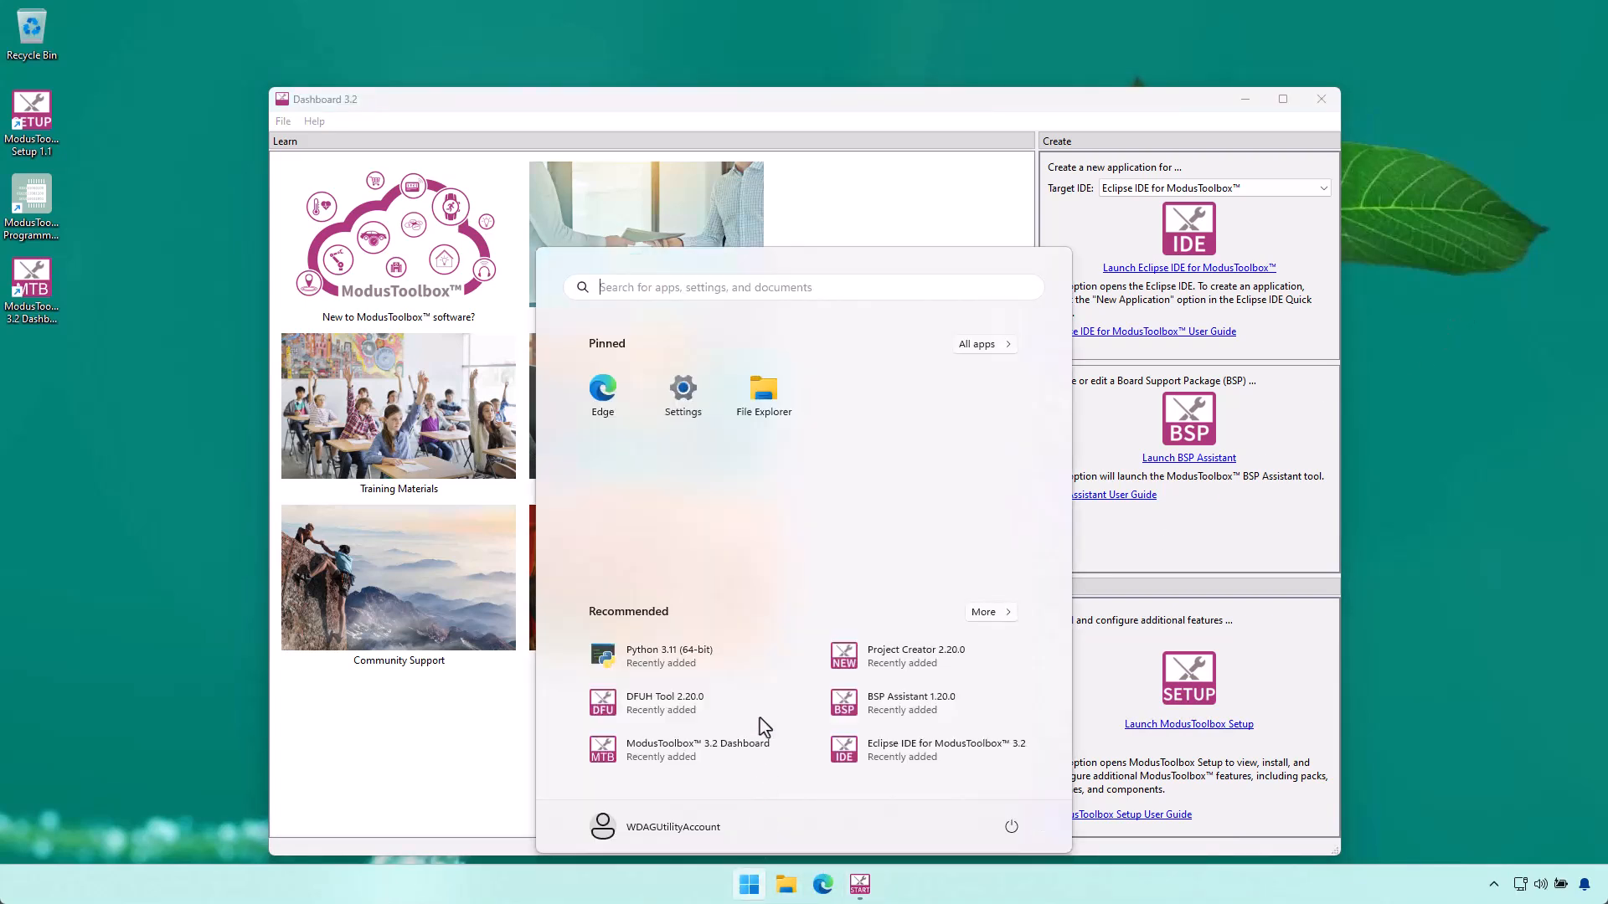
click(1012, 344)
scroll(747, 436, down, 4)
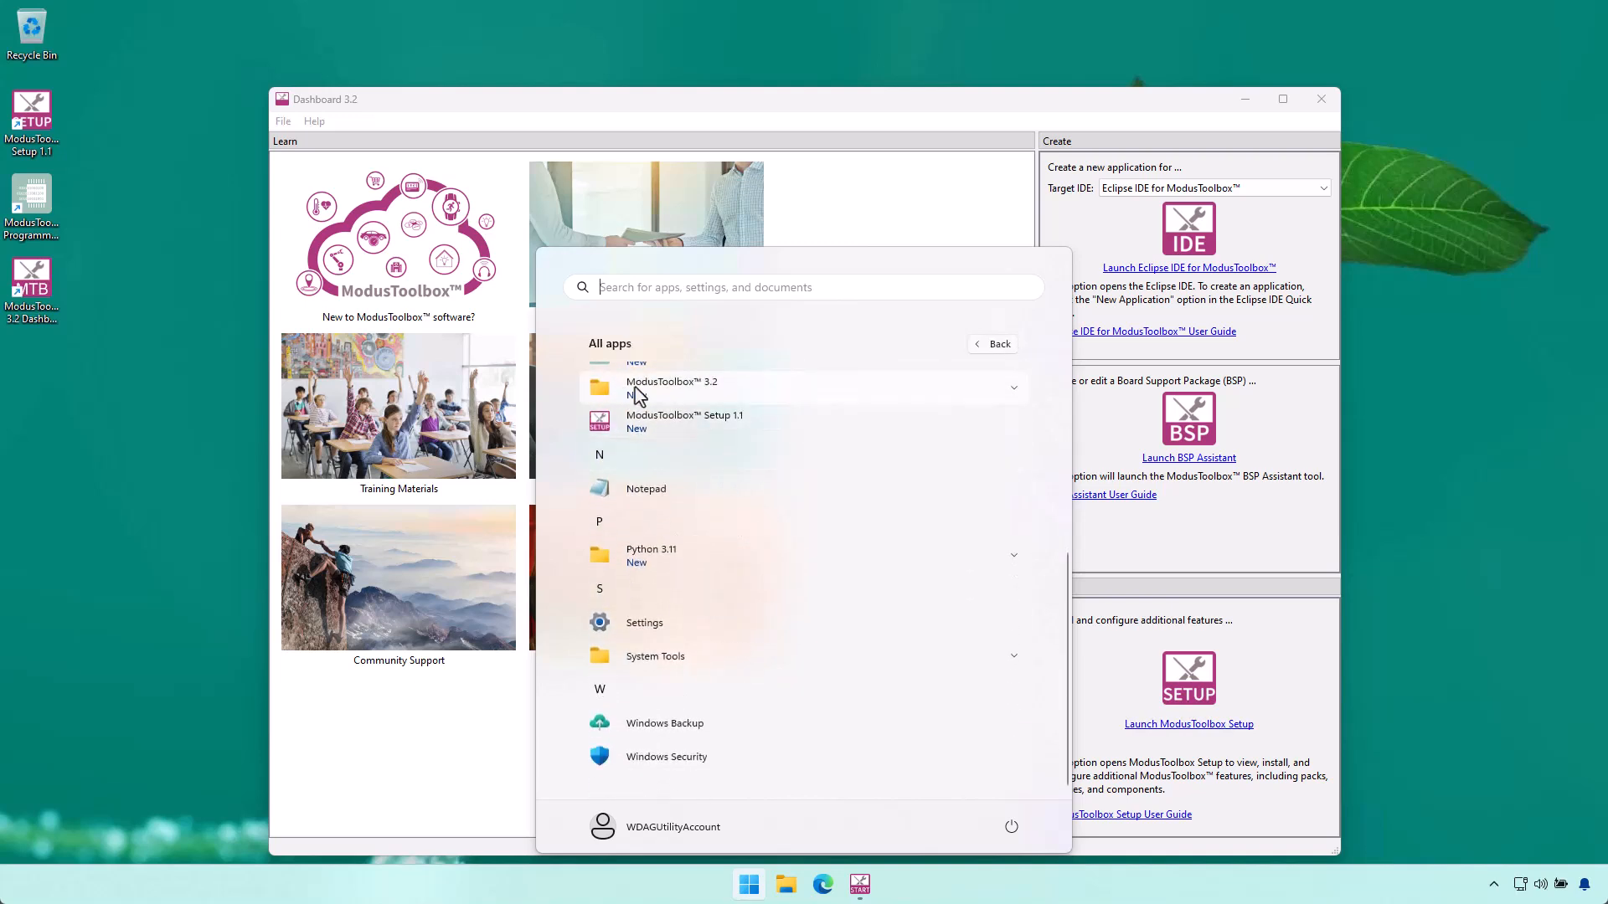
click(693, 394)
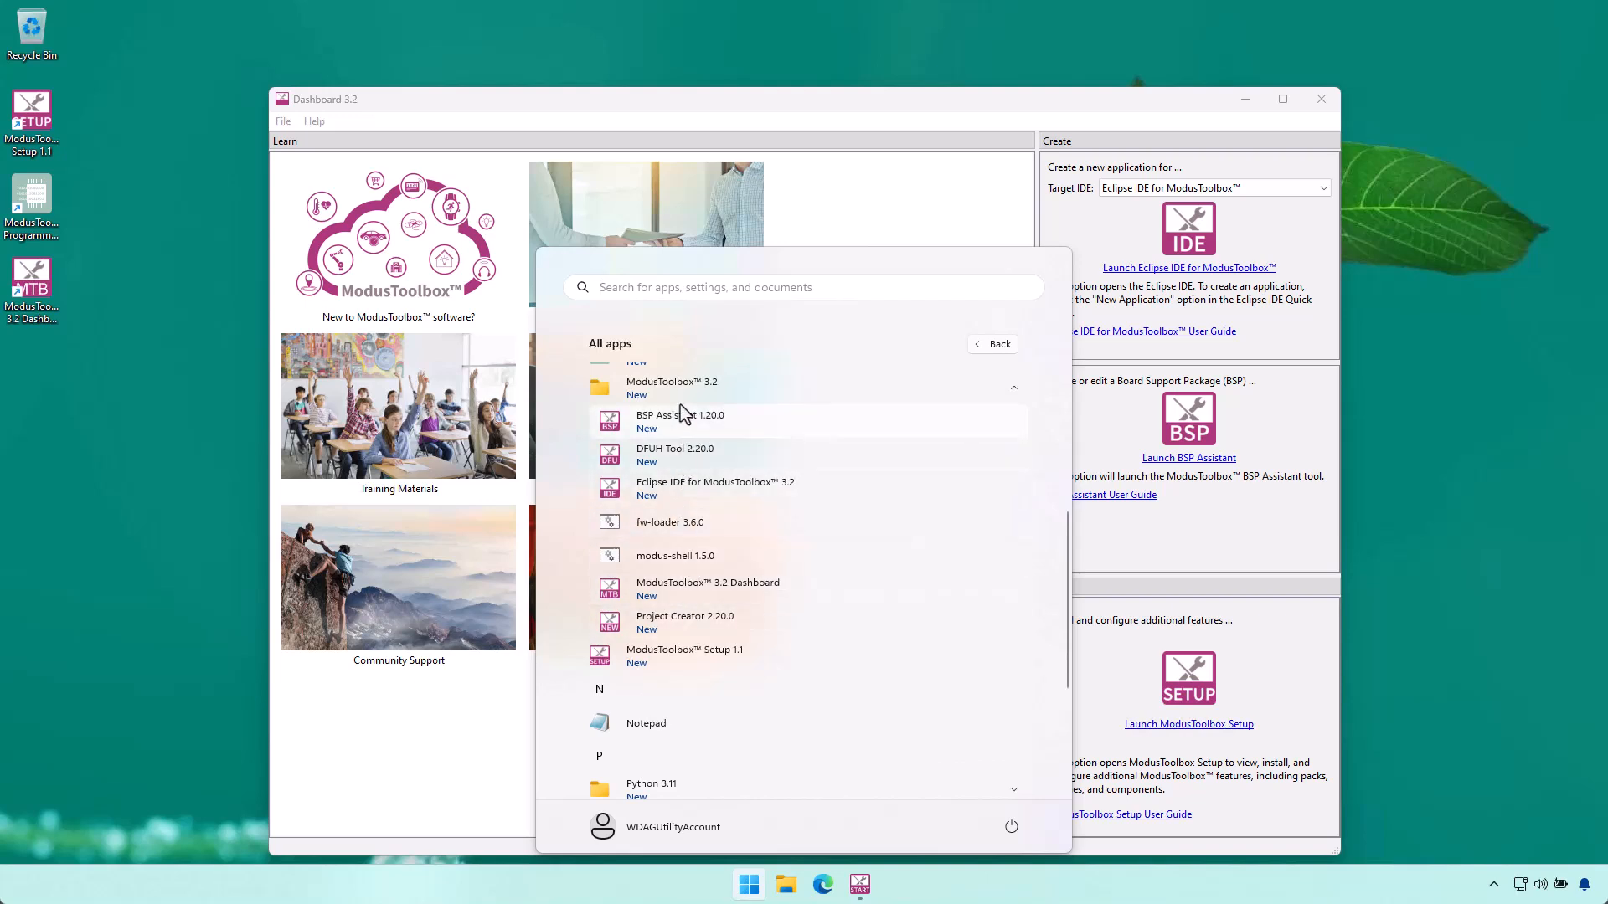
Step: Run 'python --version' in modus-shell 1.5.0 to confirm 3.11.9, then close the shell and Dashboard
click(670, 556)
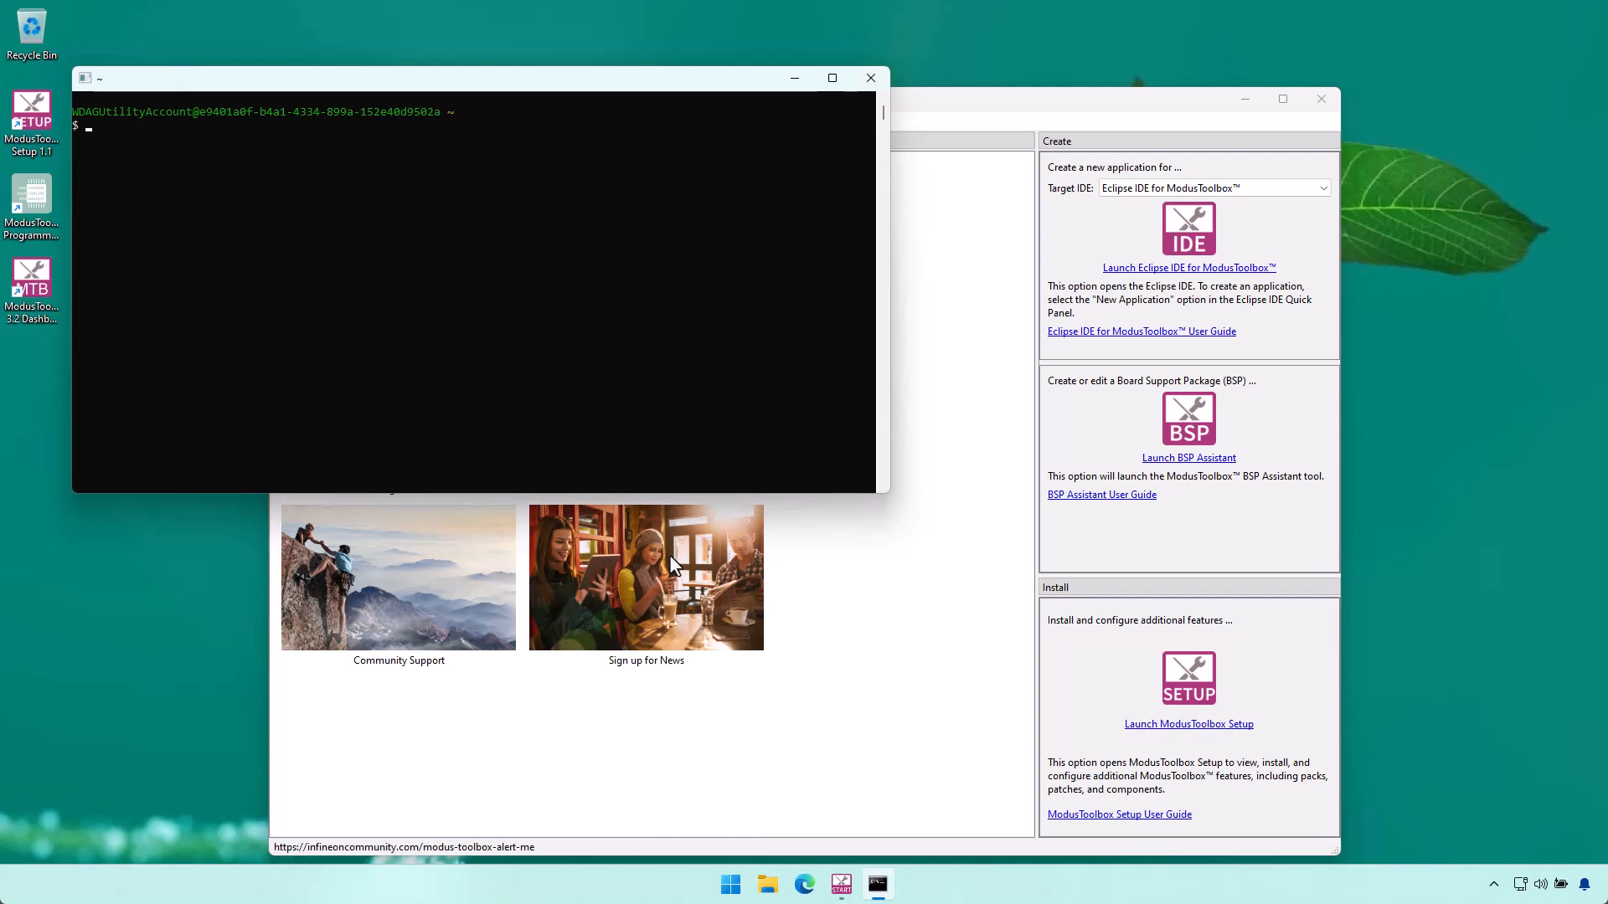
text(python --version)
key(Return)
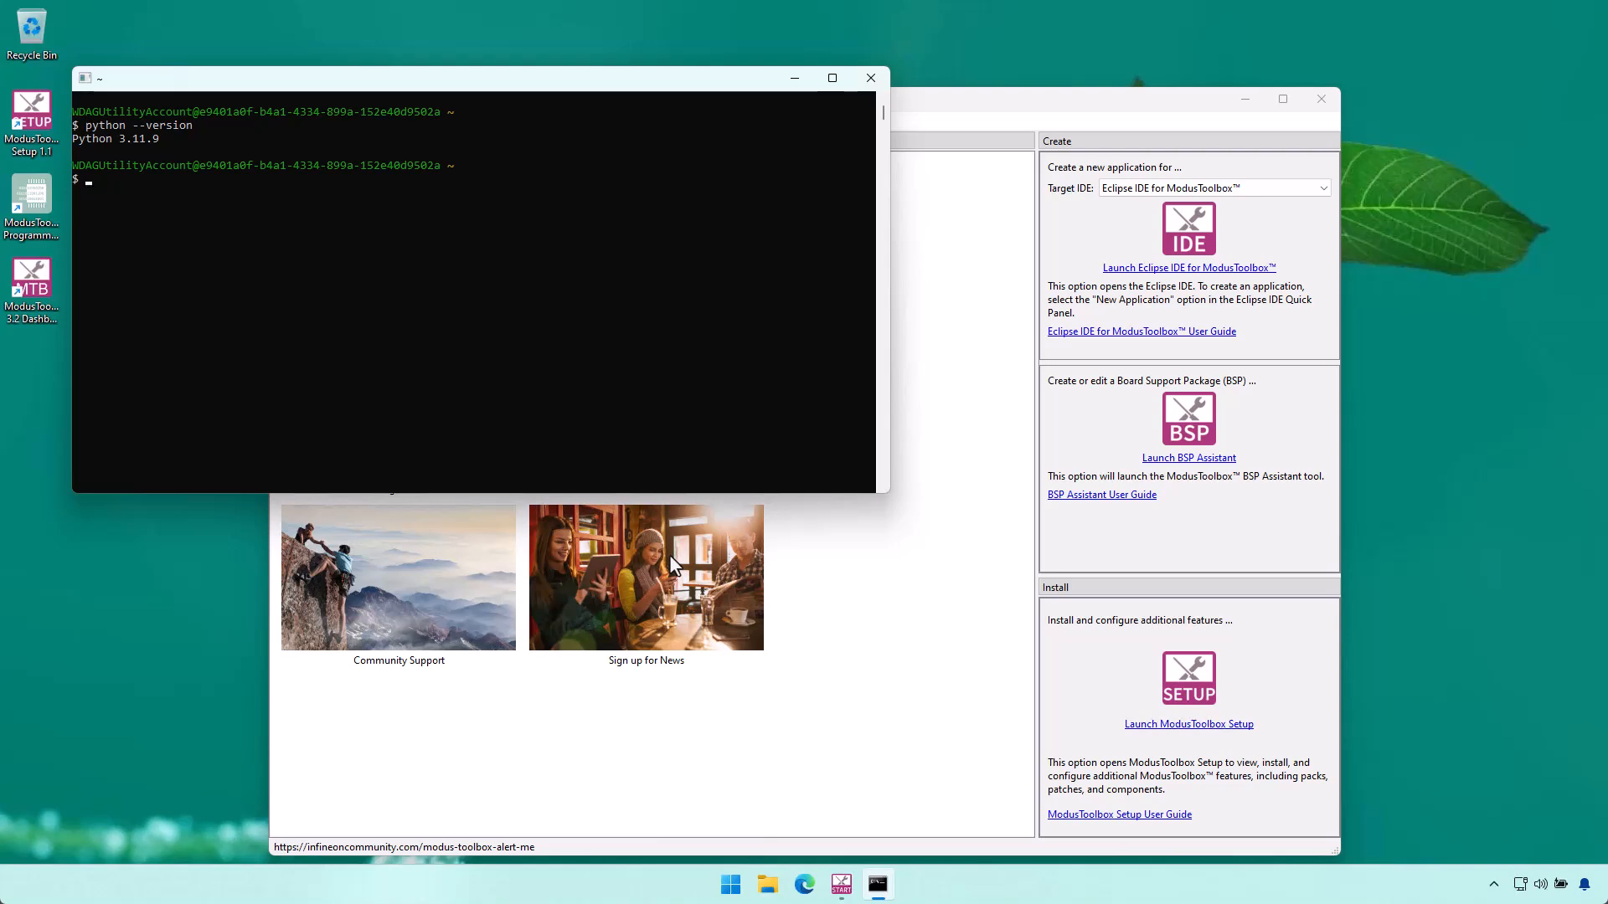
click(876, 74)
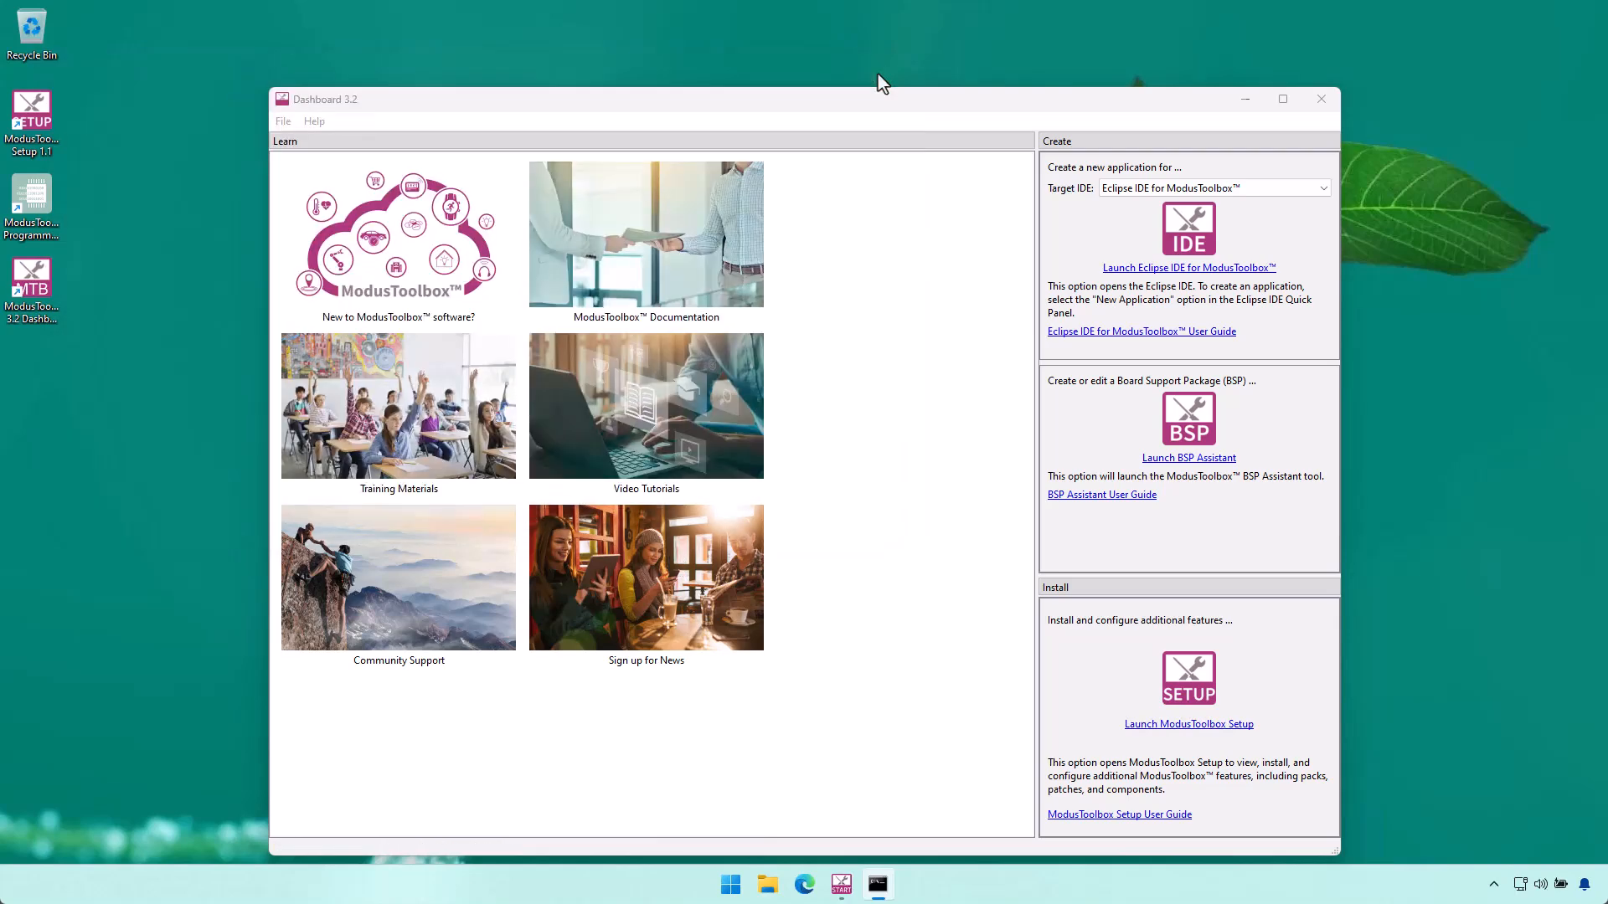
click(1322, 99)
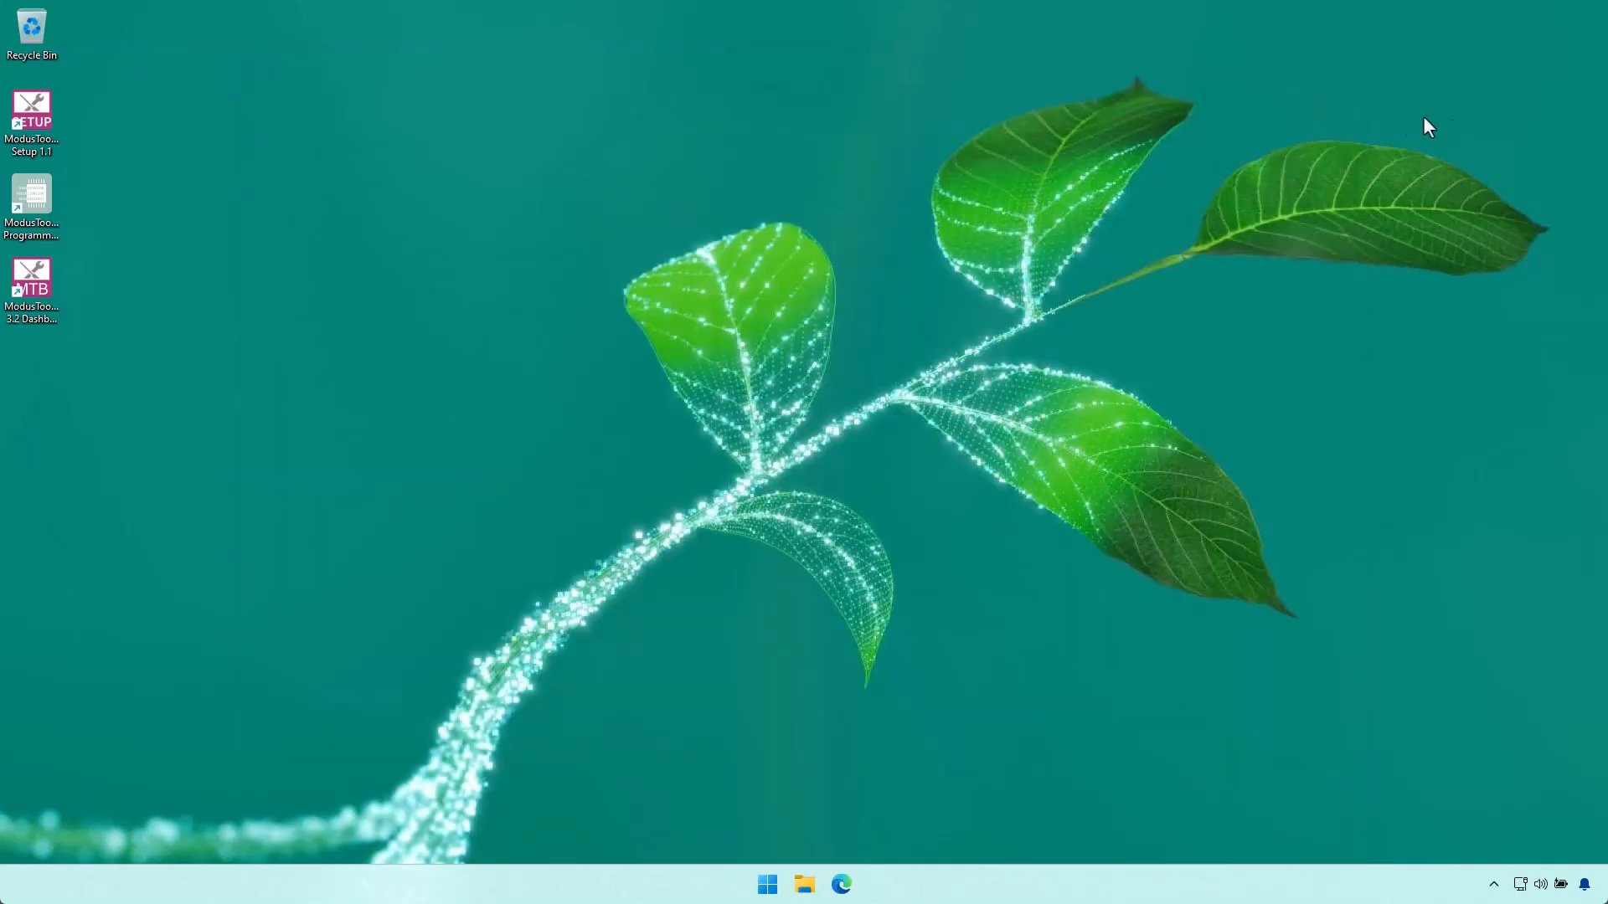